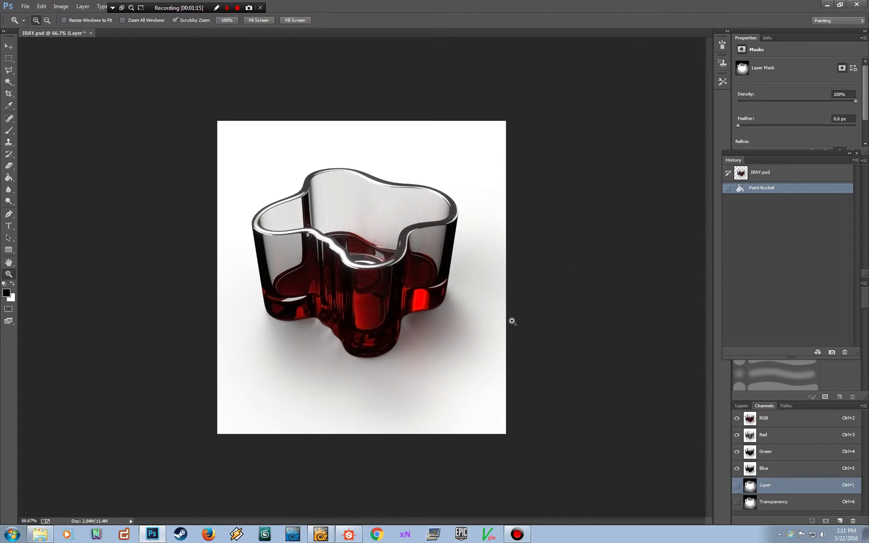
Switch the panel from Channels back to the Layers list in IRAY.psd.
left_click(742, 405)
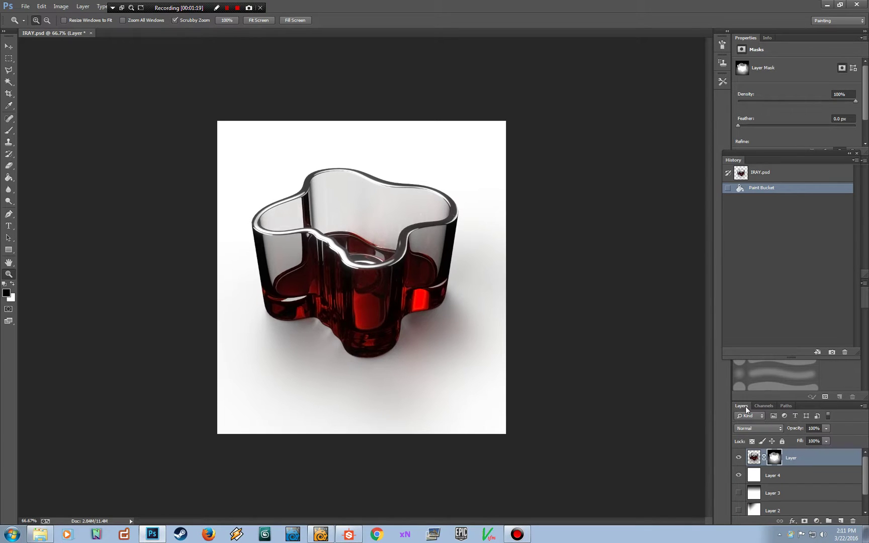
Toggle Layer 4's visibility off and on, and make Layer 2 visible.
left_click(739, 475)
left_click(739, 475)
scroll(867, 480, "down", 1)
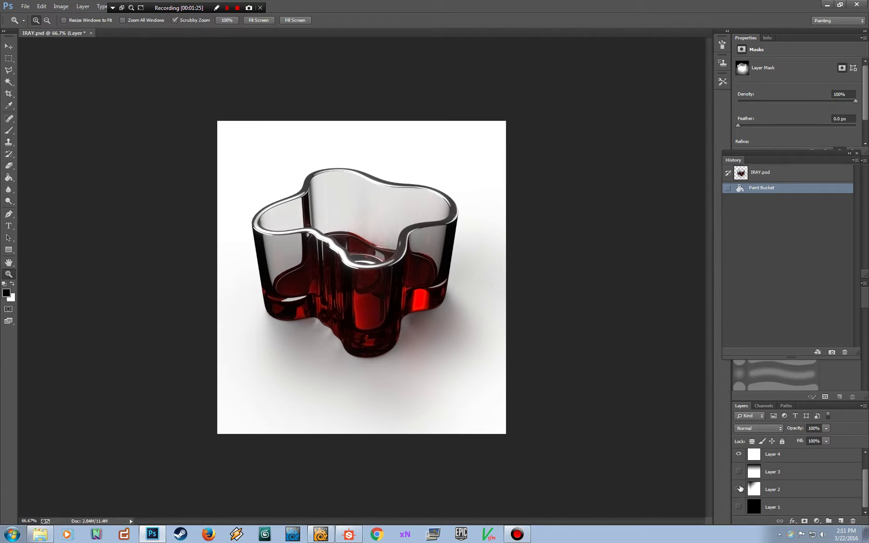
left_click(738, 489)
scroll(752, 477, "up", 1)
scroll(752, 482, "down", 1)
scroll(741, 486, "up", 1)
Inspect the image's Red, Green, Blue and Transparency channels, then bring Substance Designer forward.
left_click(754, 457)
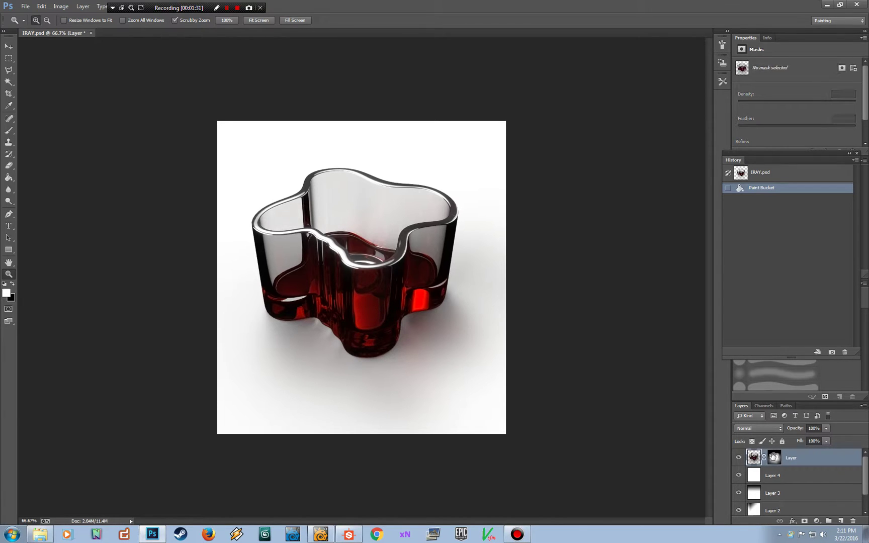
left_click(763, 405)
left_click(737, 468)
left_click(736, 452)
left_click(736, 501)
left_click(737, 435)
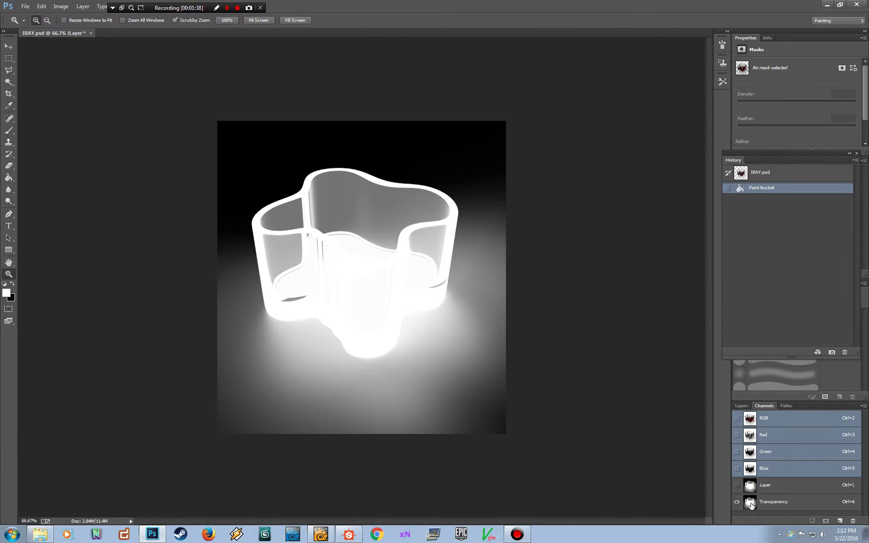
left_click(736, 419)
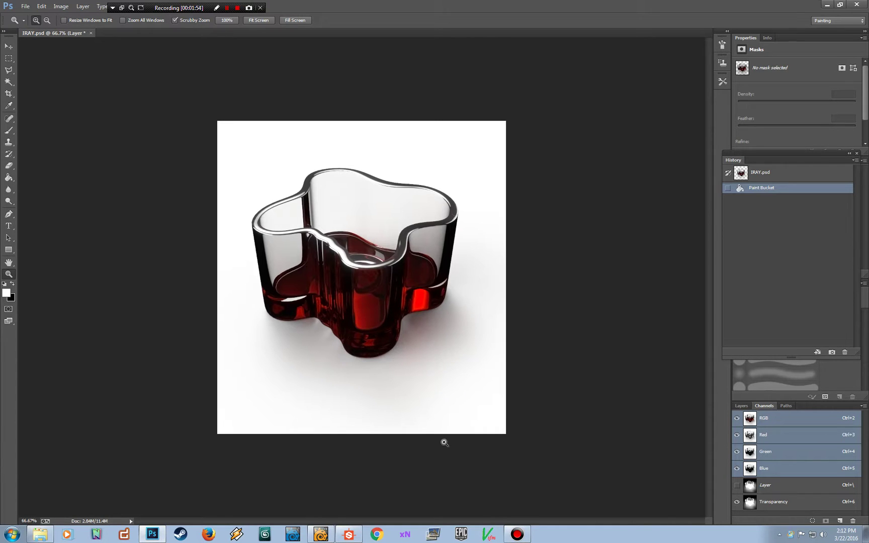
left_click(350, 536)
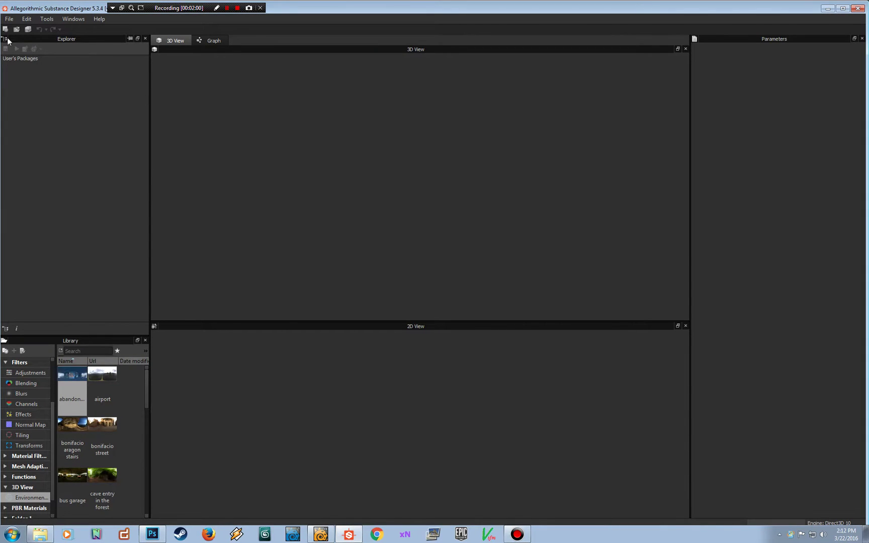
Create a new Physically Based (Metallic/Roughness) substance graph.
left_click(9, 20)
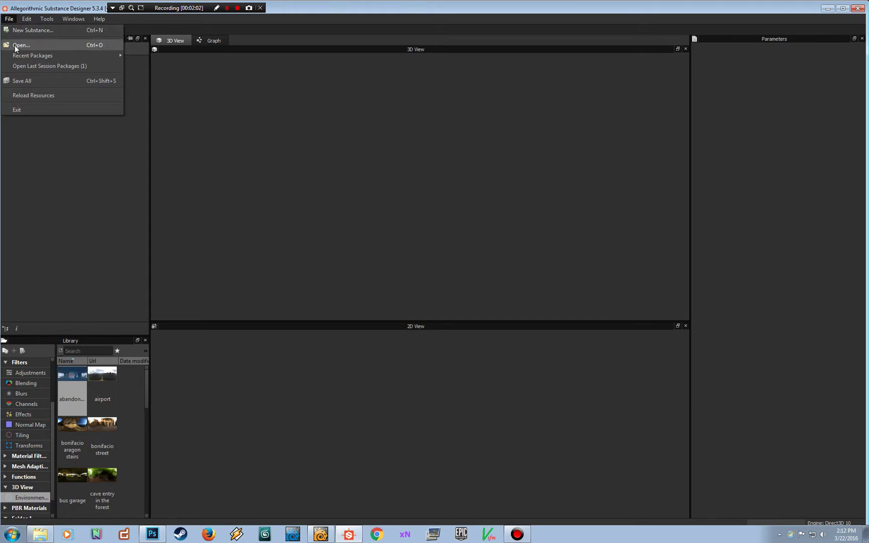
left_click(40, 30)
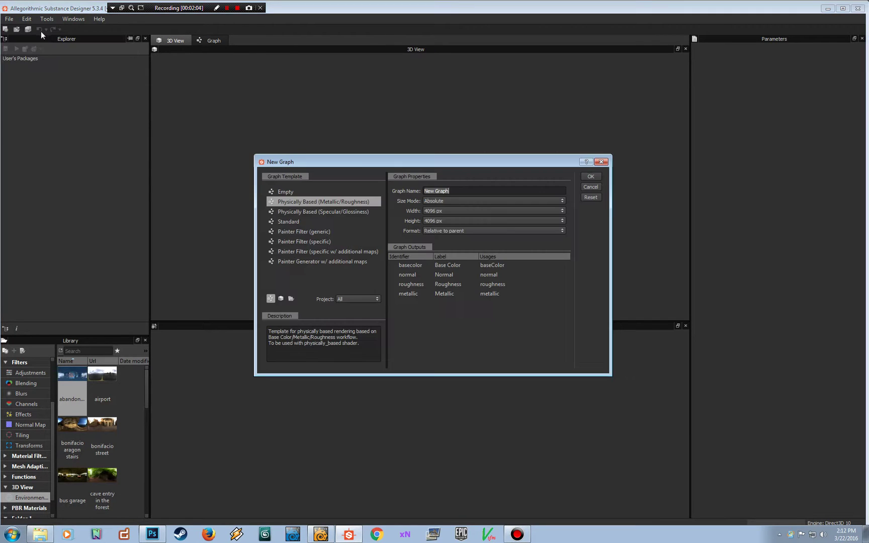
left_click(590, 177)
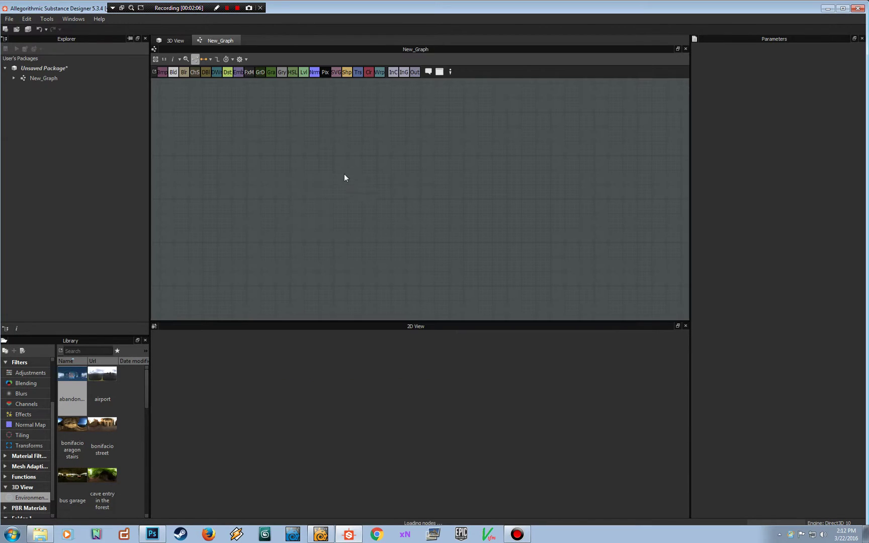
left_click(285, 142)
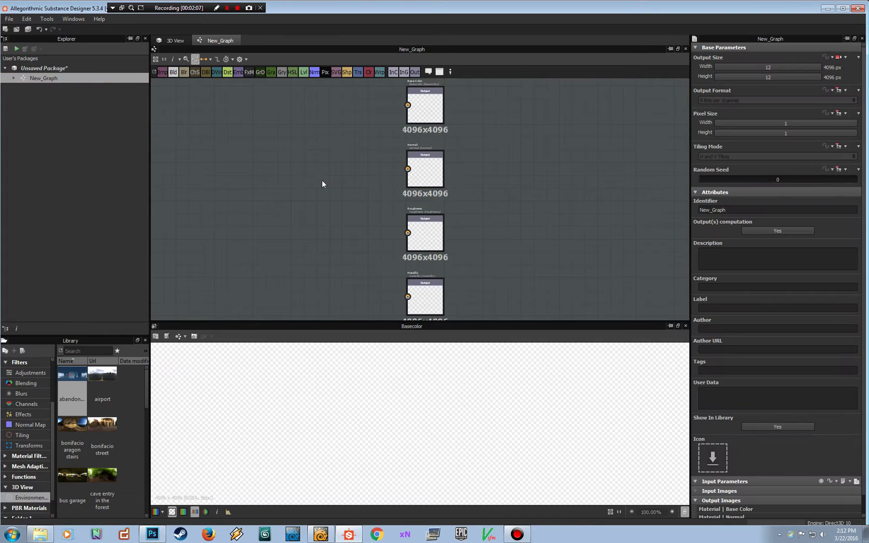
scroll(322, 180, "down", 1)
scroll(319, 181, "down", 1)
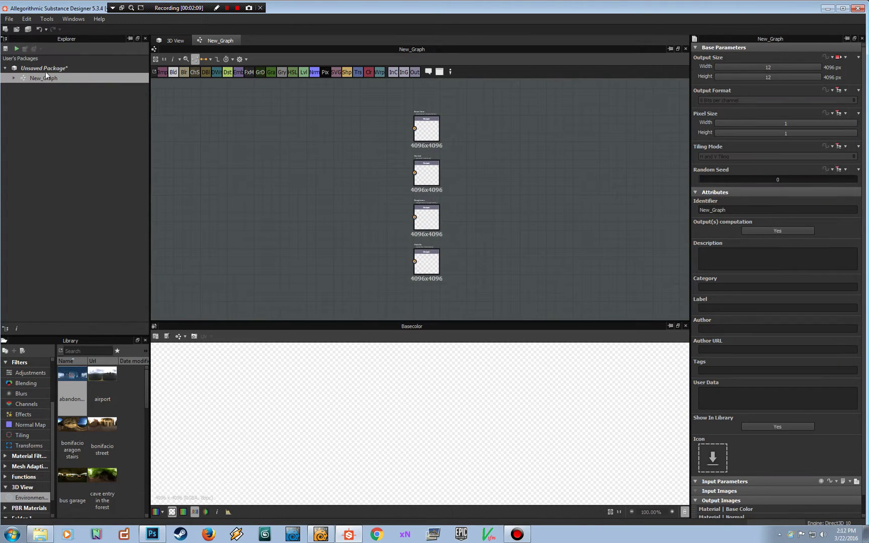
Import the aalto_render_test resource into the Unsaved Package's Resources folder.
left_click(9, 19)
left_click(16, 20)
right_click(50, 77)
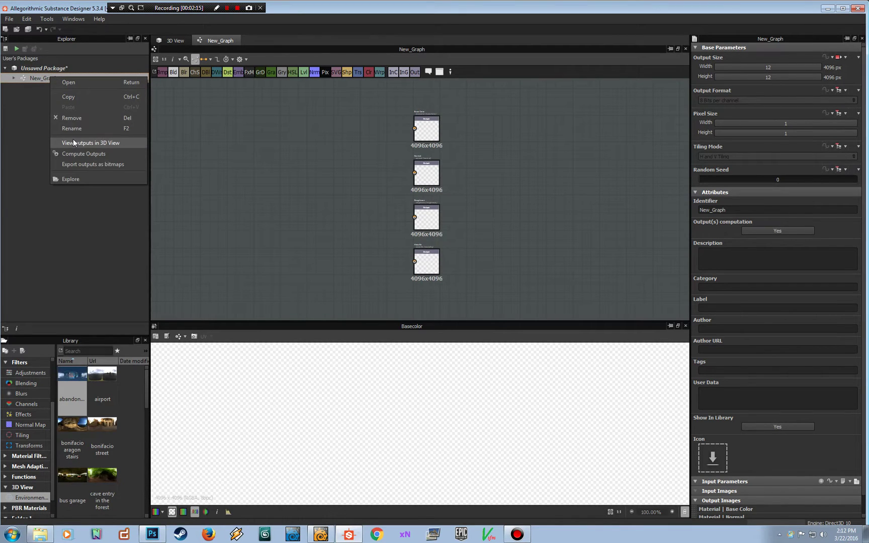
left_click(14, 128)
right_click(31, 72)
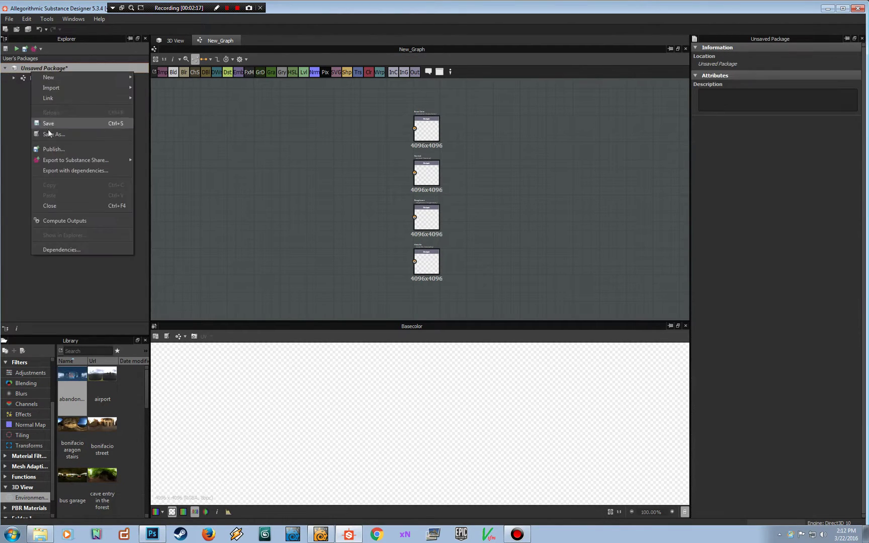
mouse_move(65, 89)
left_click(149, 100)
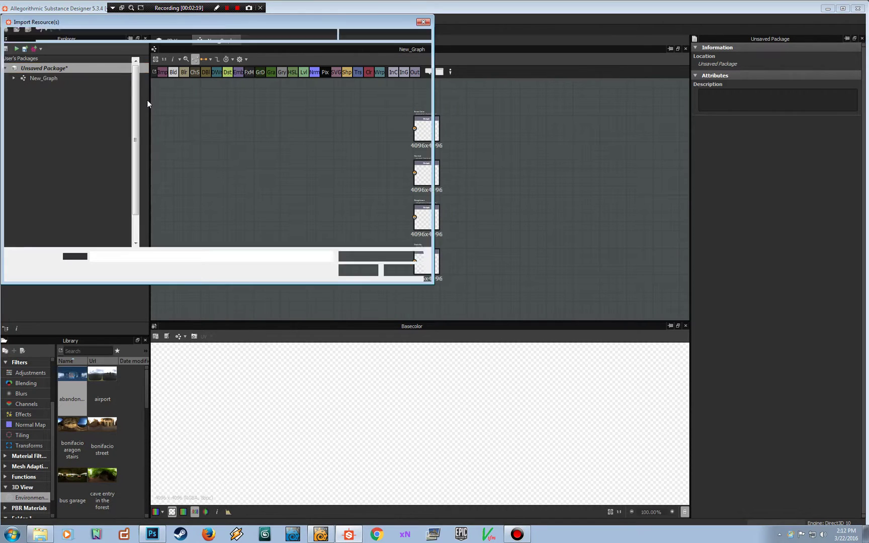
double_click(213, 180)
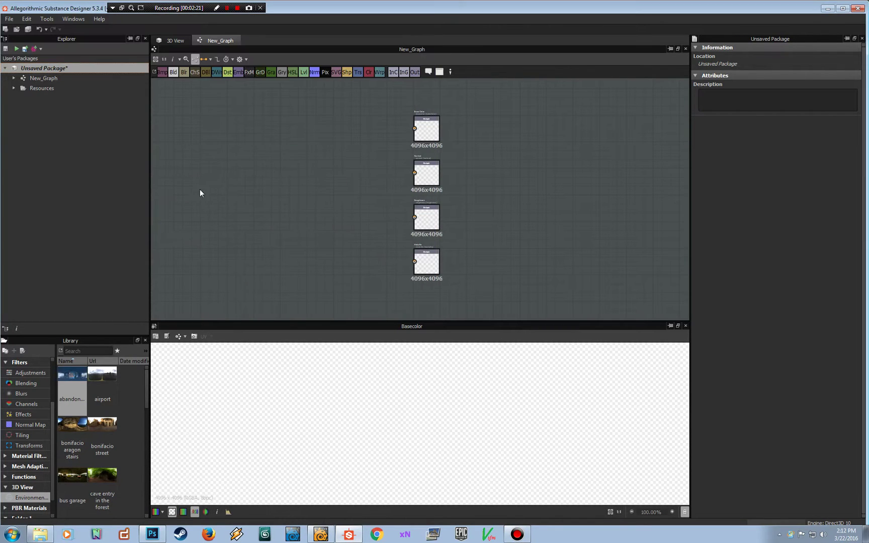
left_click(14, 88)
Load the aalto_render_test mesh into the 3D view.
left_click(174, 40)
left_click_drag(53, 97, 395, 163)
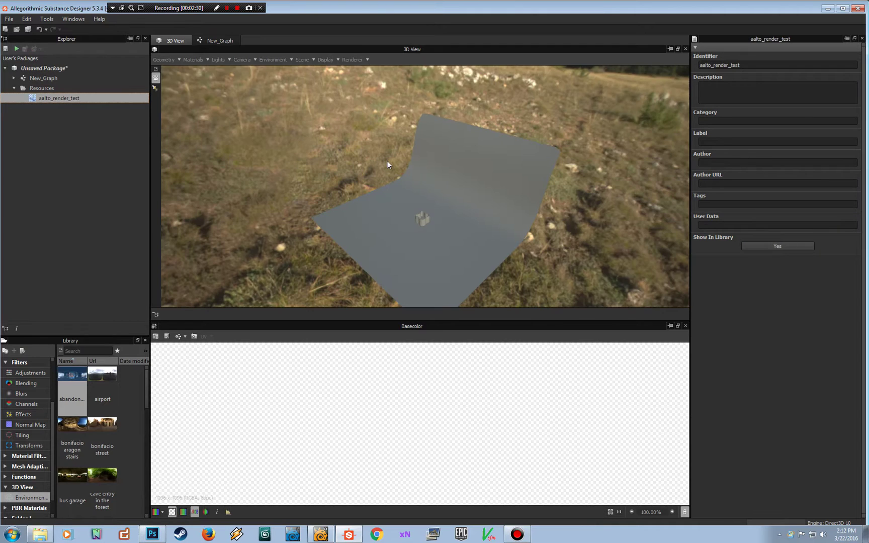
left_click_drag(407, 191, 475, 175)
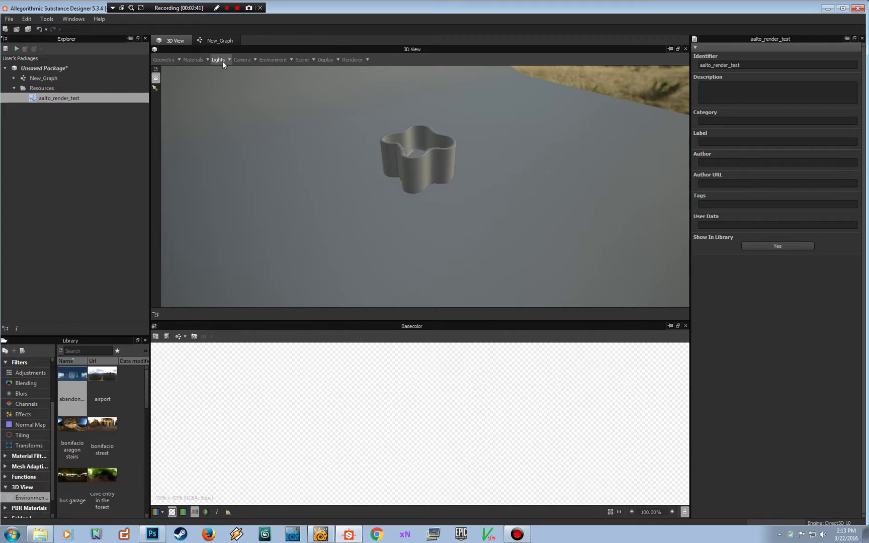
Disable the Empty_Mesh backdrop in Scene settings so the vase stands alone in the grassland.
left_click(298, 60)
left_click(307, 79)
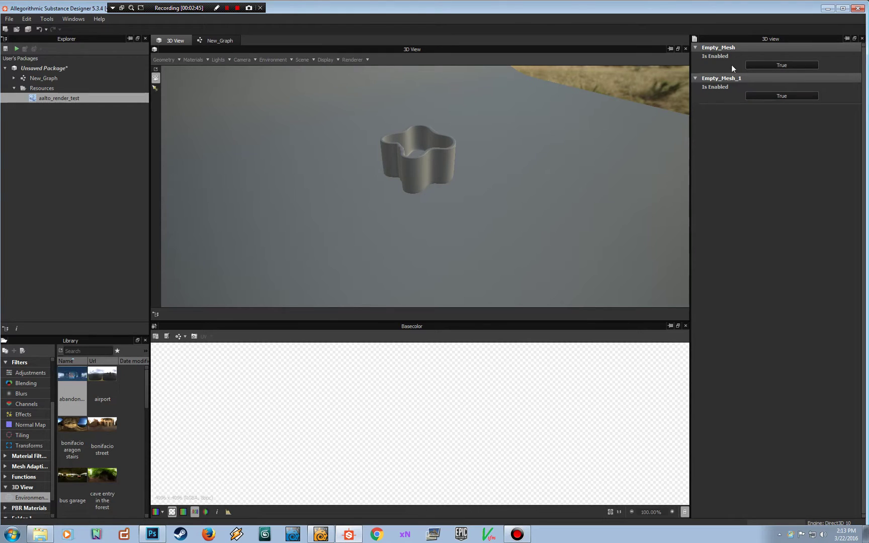
left_click_drag(523, 126, 593, 121)
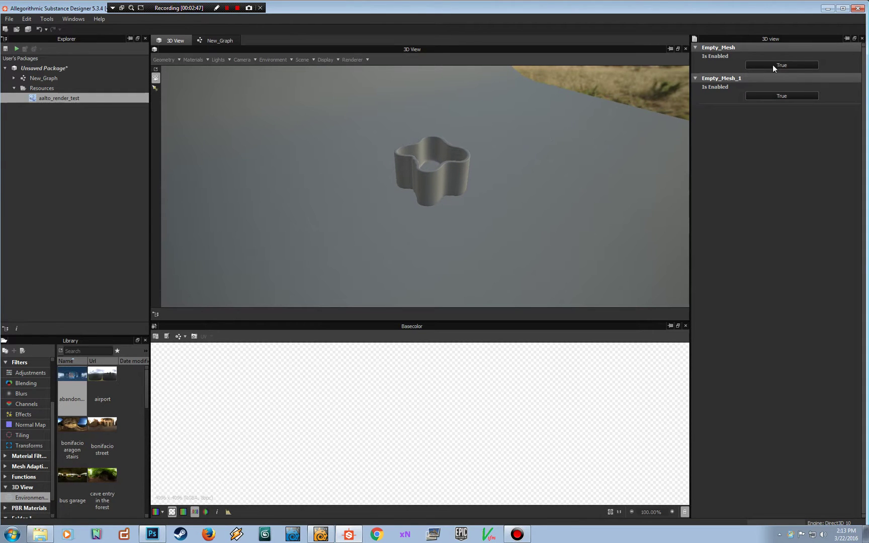
left_click(803, 65)
left_click_drag(574, 172, 632, 179)
scroll(531, 156, "up", 4)
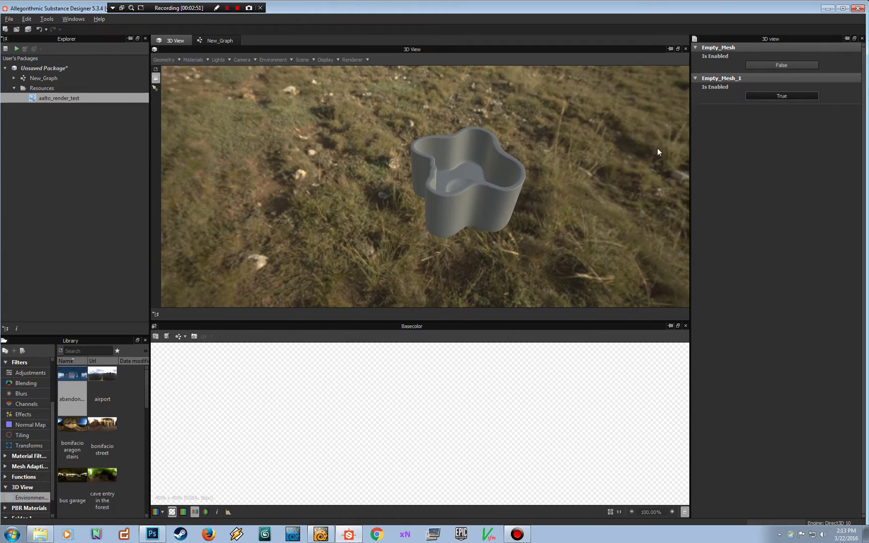
left_click(764, 66)
left_click_drag(578, 170, 545, 155)
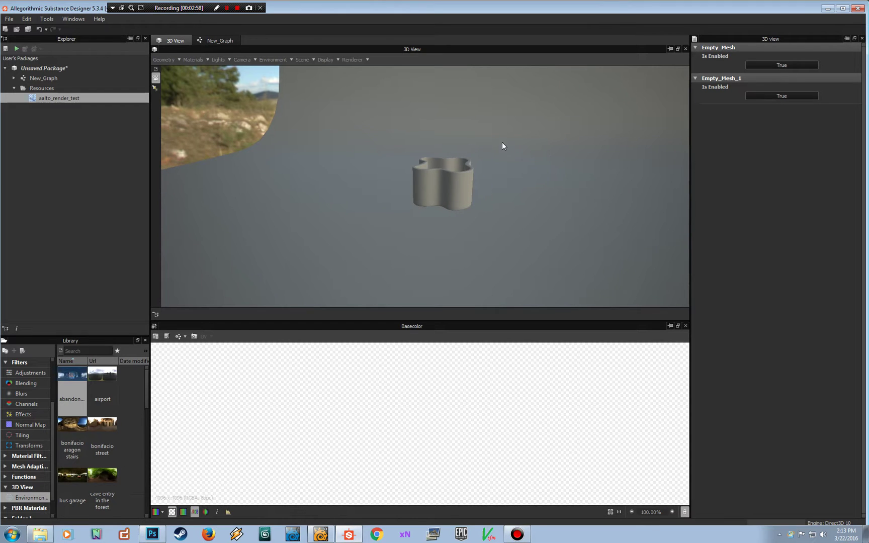
left_click(770, 65)
left_click_drag(506, 159, 444, 171)
scroll(455, 162, "up", 3)
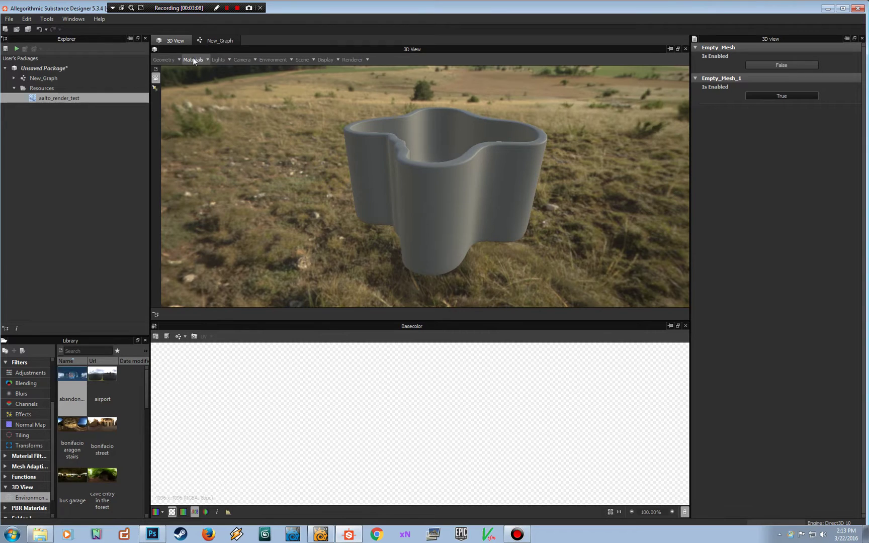
left_click(345, 58)
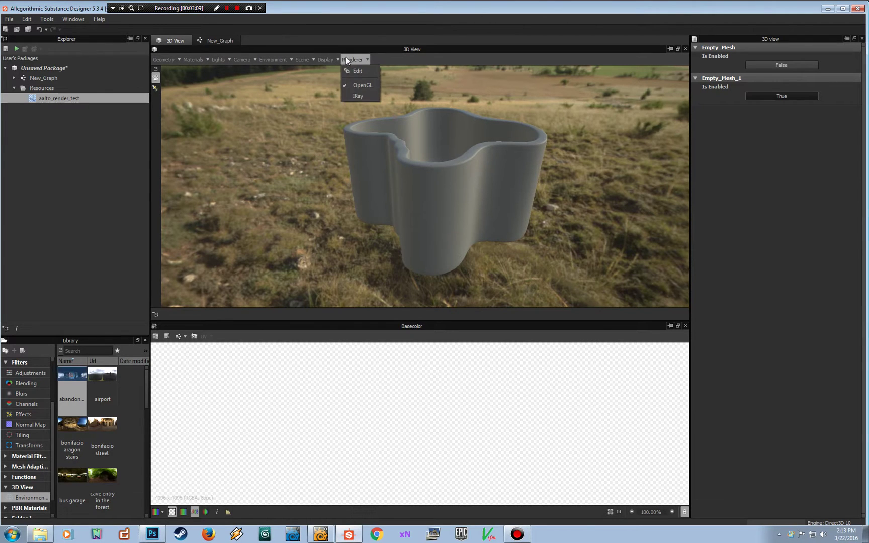
Switch the 3D view renderer from OpenGL to IRay and orbit toward the grass.
left_click(357, 91)
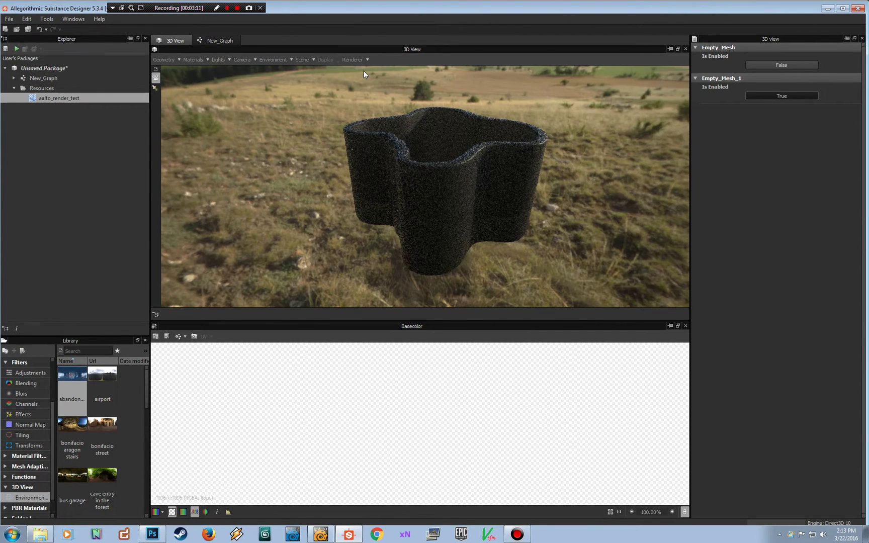
left_click_drag(446, 123, 335, 112)
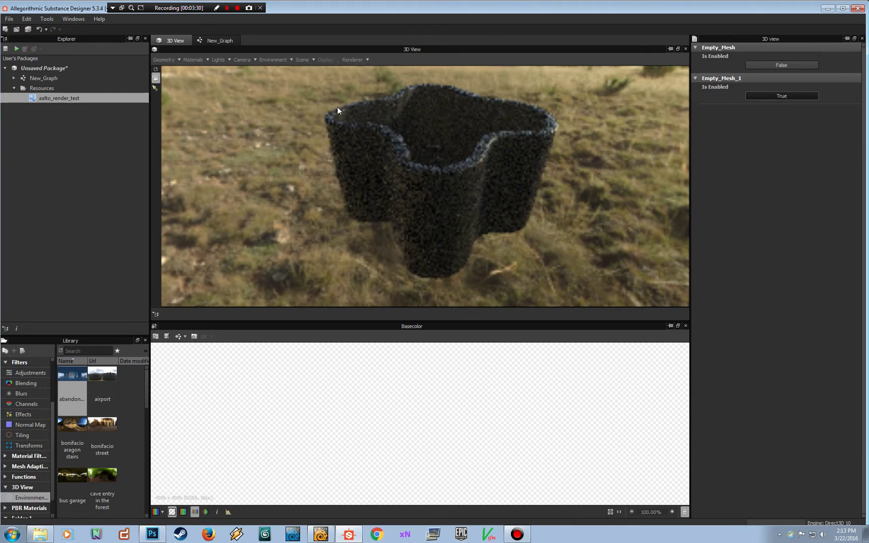
Reset the glass_1 material to its grey default and reopen its material menu.
left_click(202, 61)
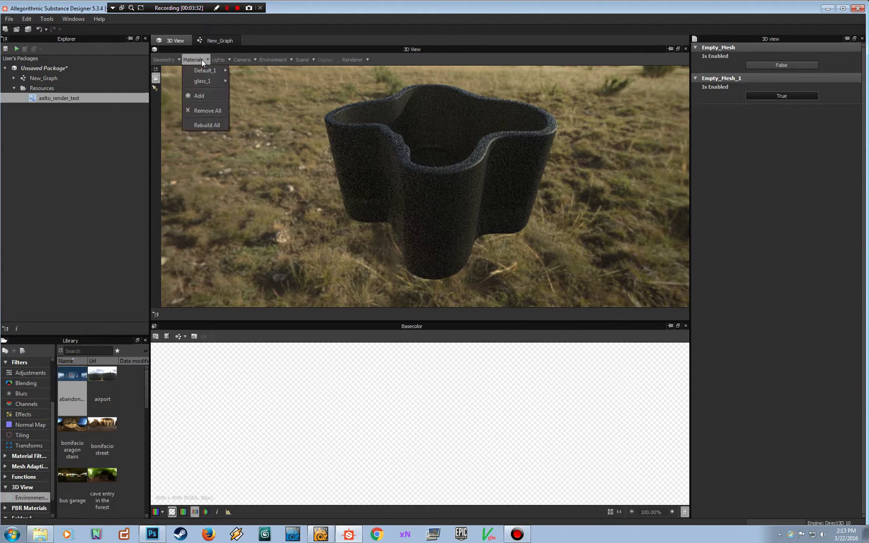
mouse_move(213, 79)
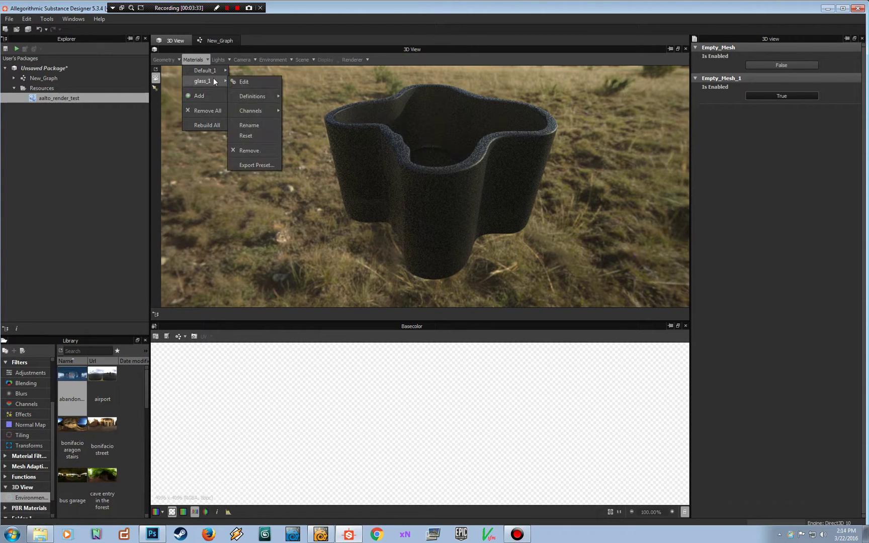
left_click(259, 133)
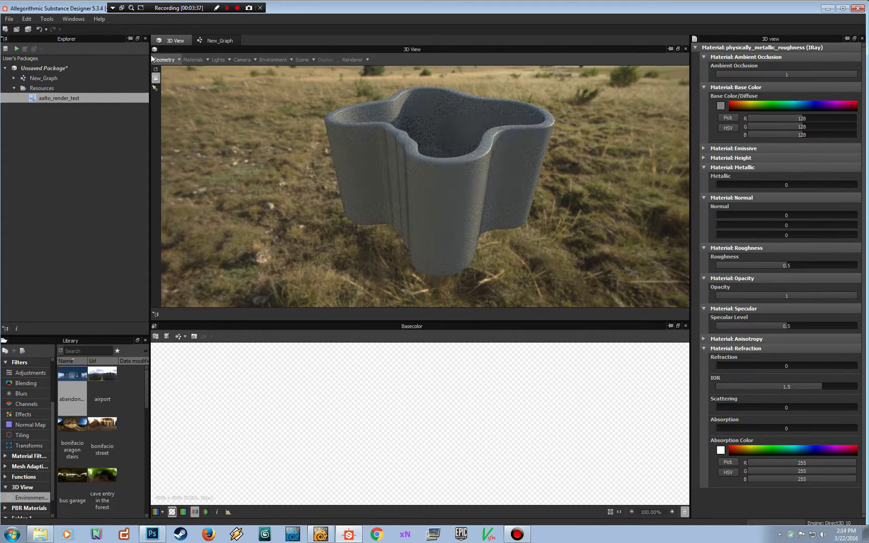
left_click(211, 41)
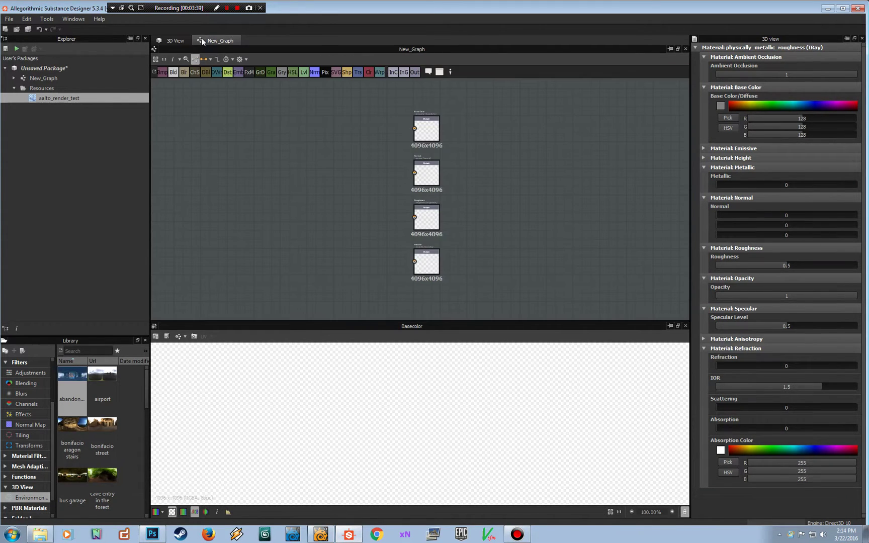
left_click(174, 40)
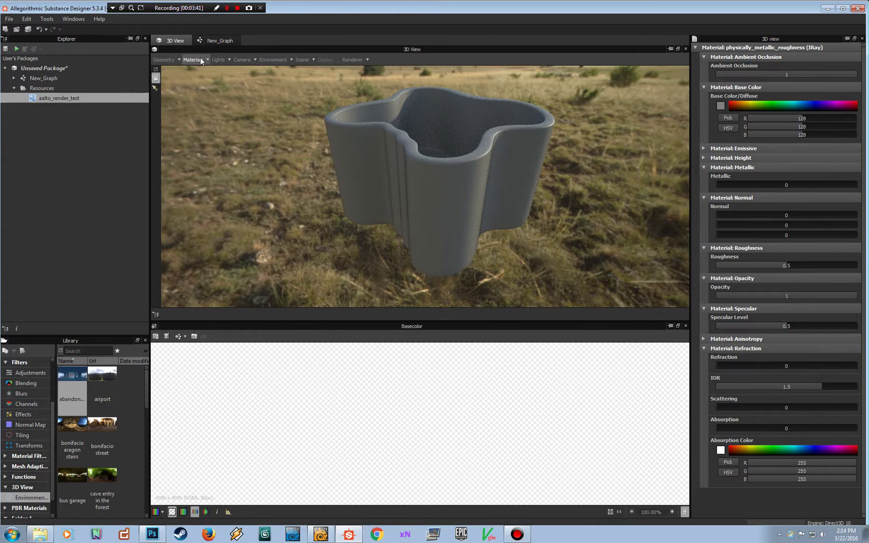
left_click(201, 59)
mouse_move(206, 81)
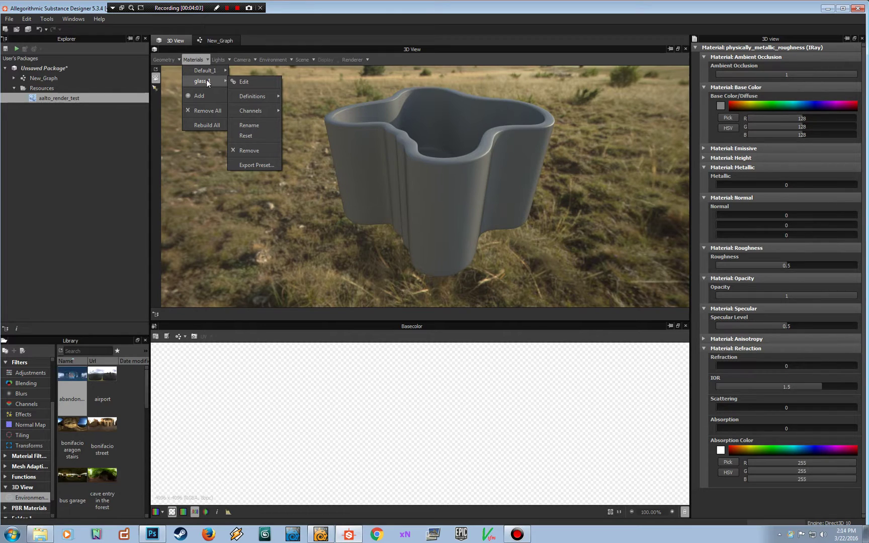
Lower the Iray progressive rendering Max Samples to 1.
mouse_move(250, 95)
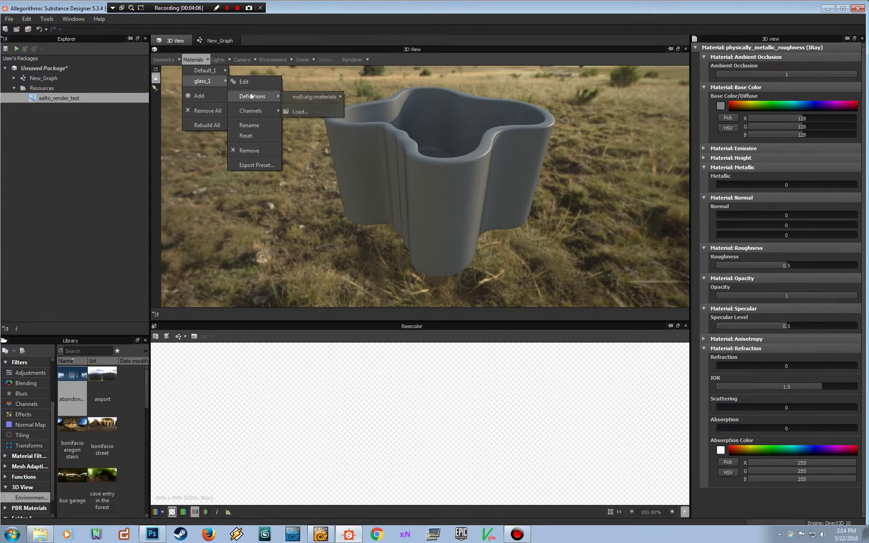
left_click(360, 88)
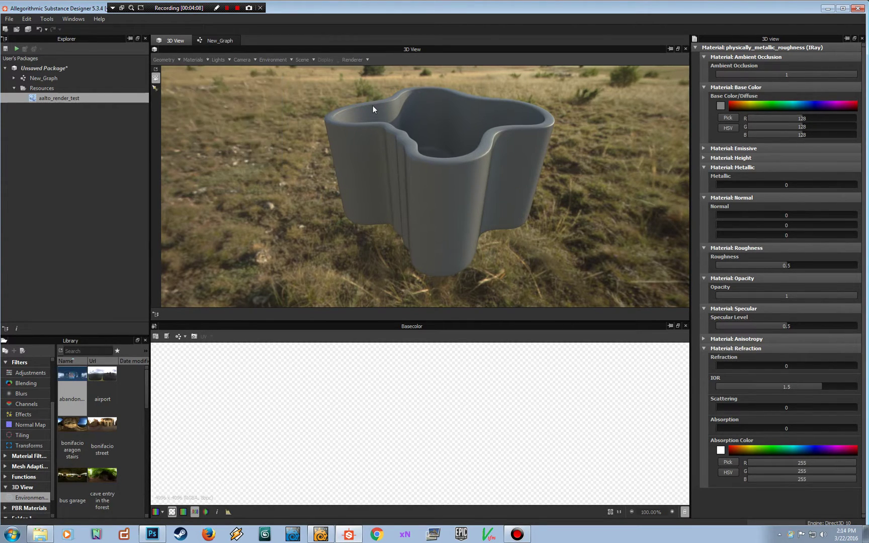
left_click_drag(365, 120, 283, 41)
left_click(355, 60)
left_click(353, 75)
left_click_drag(702, 87, 704, 87)
left_click_drag(490, 138, 508, 137)
left_click(467, 118)
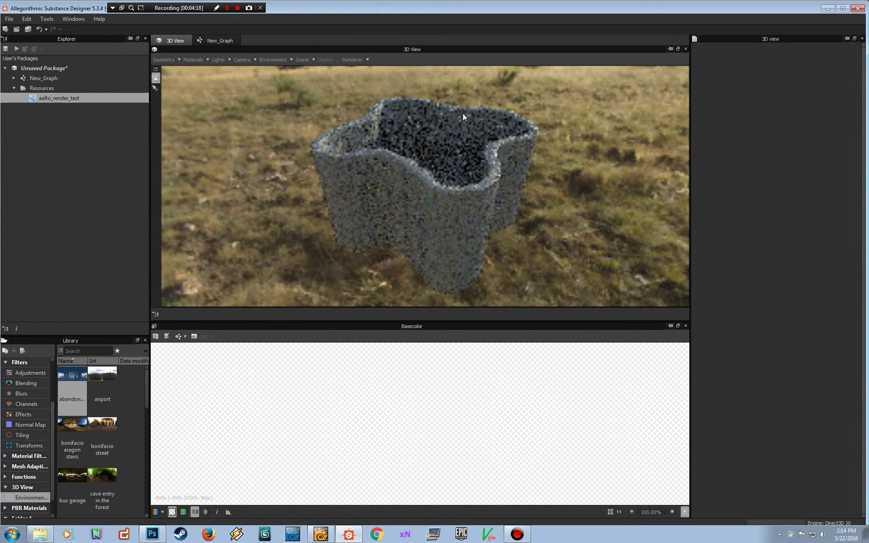
Bring up glass_1's physically_metallic_roughness parameters for editing.
left_click(193, 59)
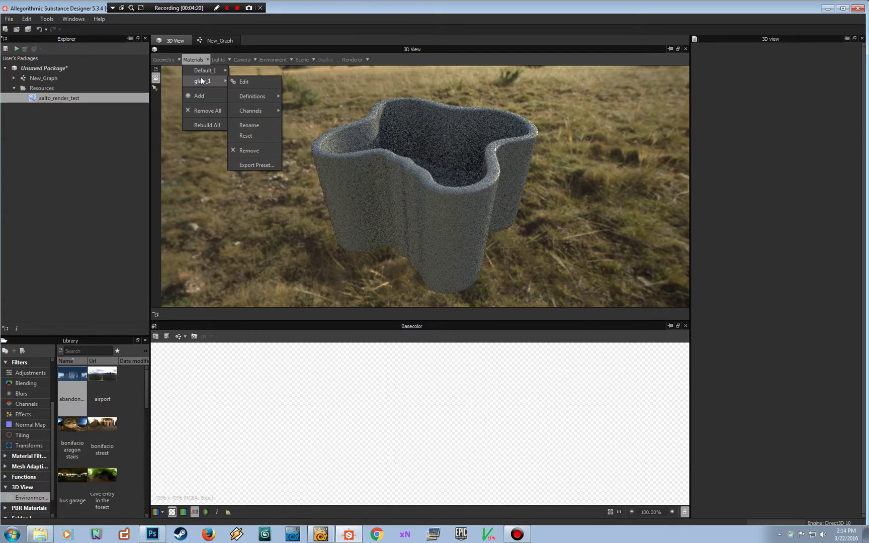
mouse_move(256, 96)
mouse_move(302, 95)
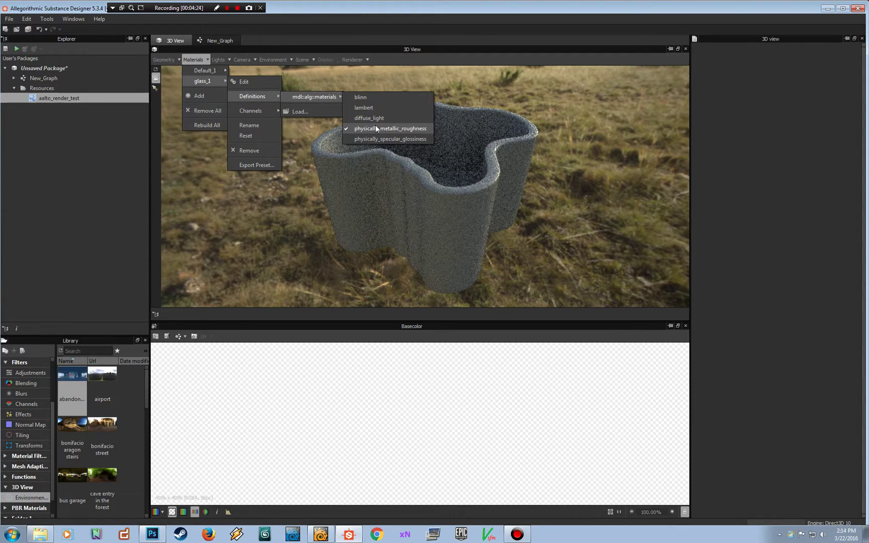
left_click(263, 83)
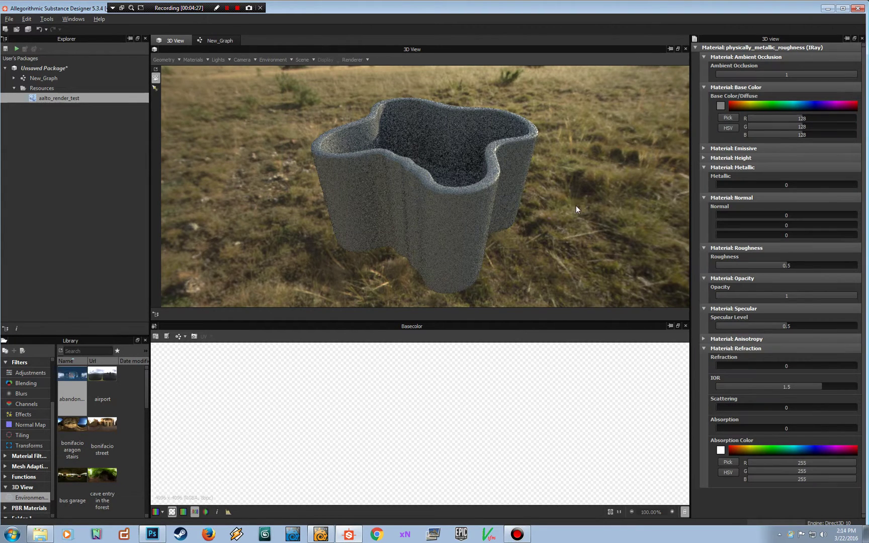
left_click_drag(570, 203, 600, 238)
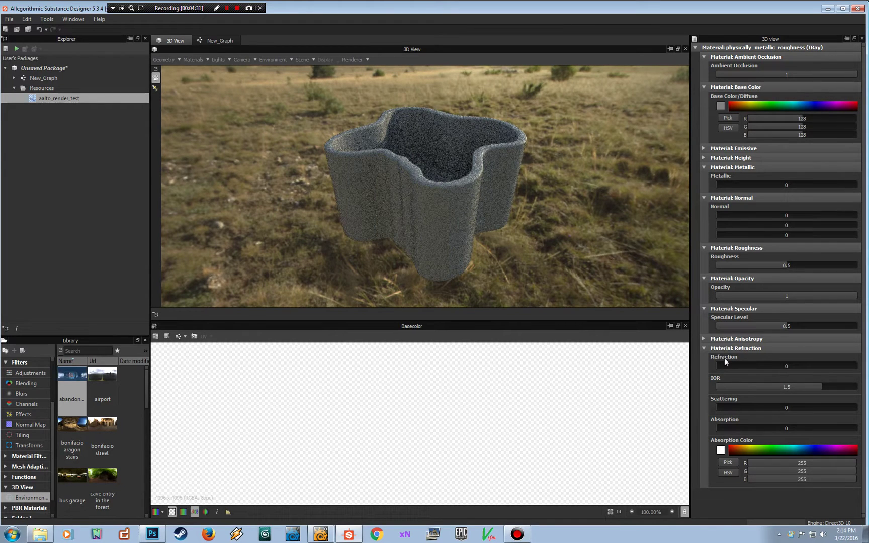
Collapse glass_1's Metallic parameter section and orbit to a lower, level view.
left_click(704, 168)
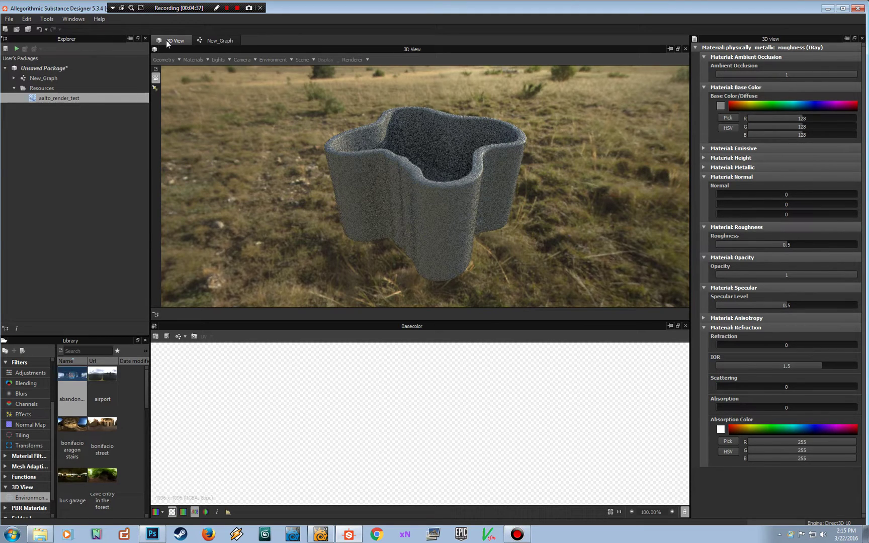
left_click(220, 45)
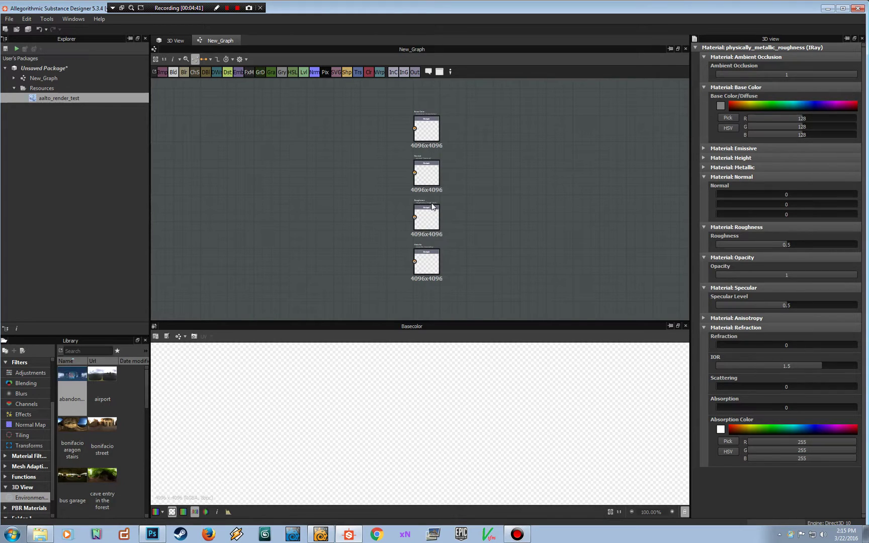
left_click(175, 41)
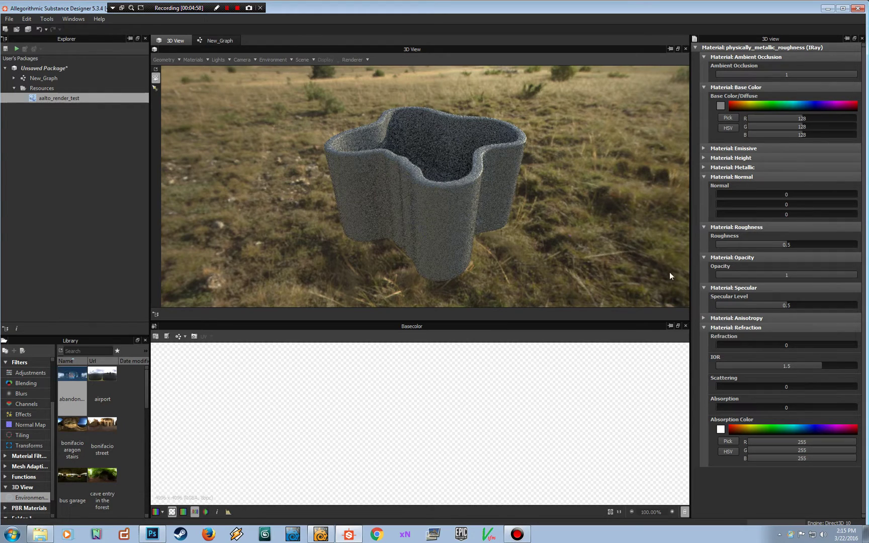
left_click_drag(525, 224, 524, 226)
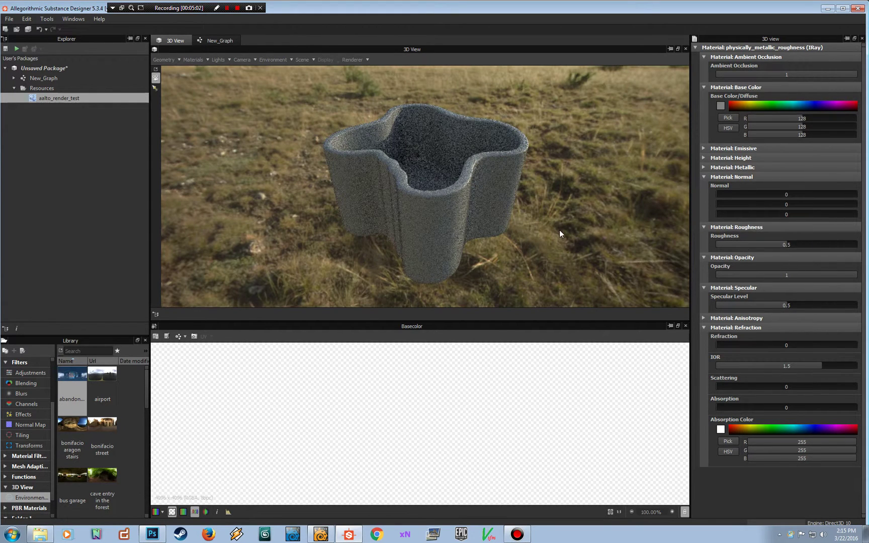
left_click_drag(531, 221, 531, 211)
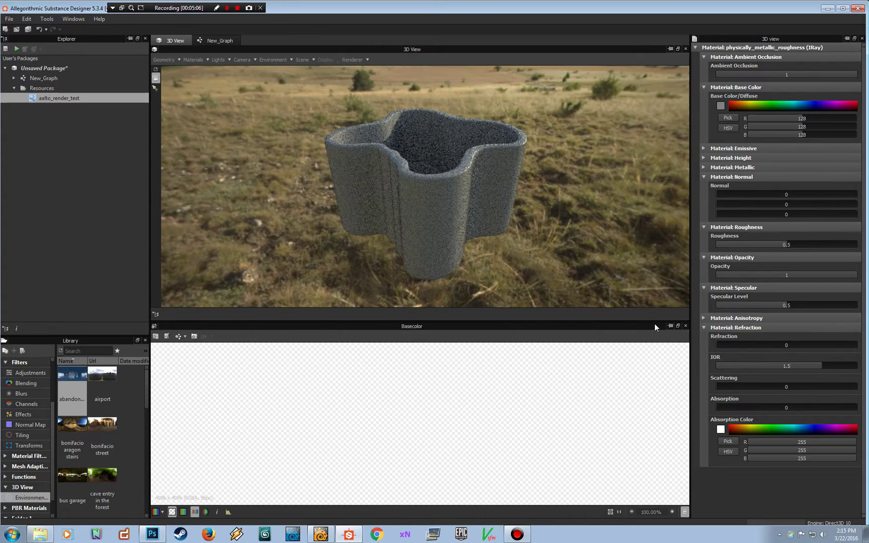
Set glass_1's Refraction to 1, keeping IOR at 1.5.
double_click(729, 344)
type("1")
key("Tab")
left_click(572, 273)
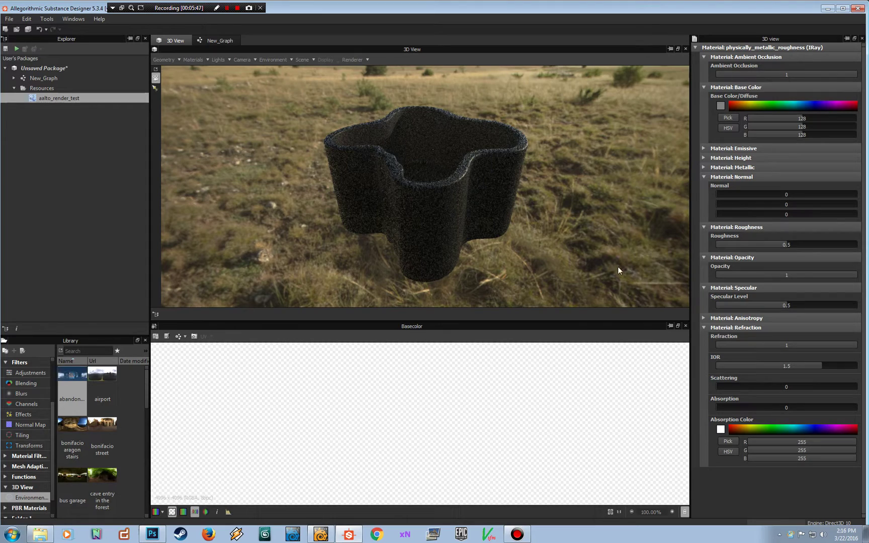
left_click_drag(581, 253, 523, 225)
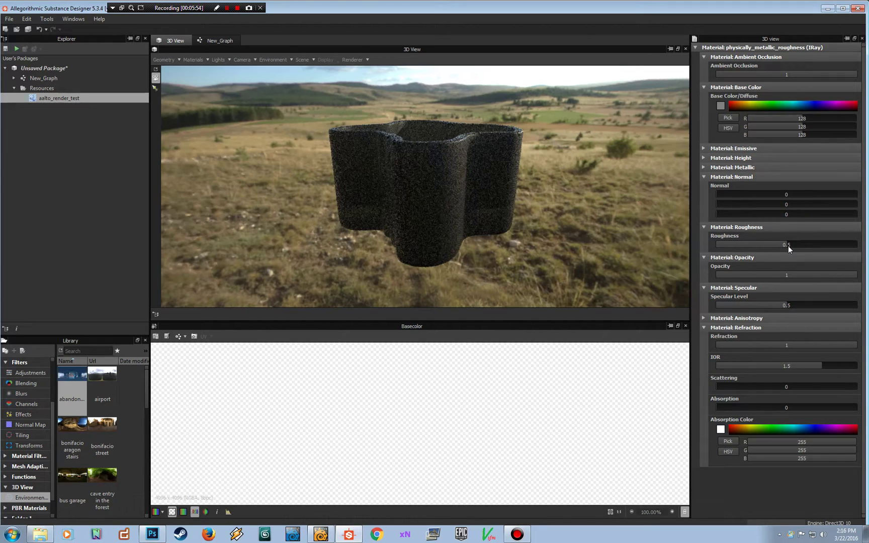
Reduce glass_1's Roughness to 0 and orbit to inspect the see-through vase.
left_click_drag(788, 246, 676, 244)
left_click_drag(614, 218, 571, 224)
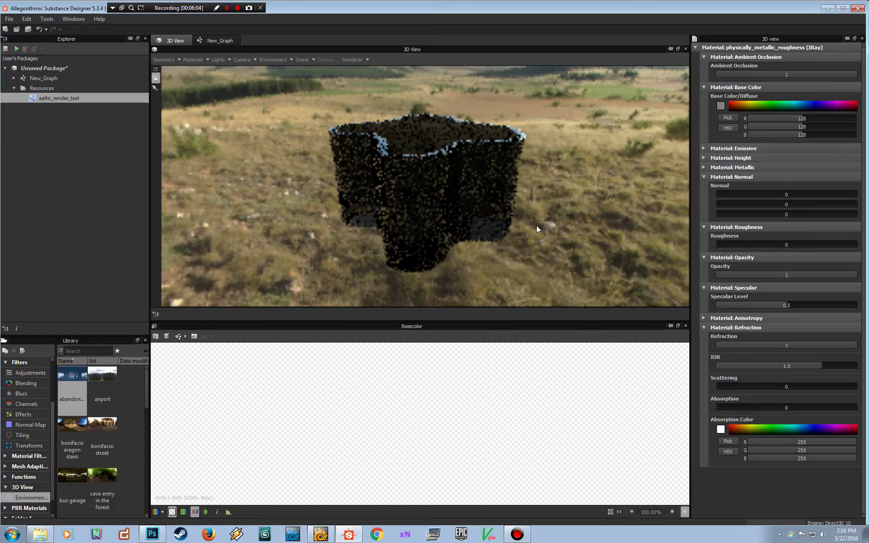
left_click_drag(532, 225, 557, 190)
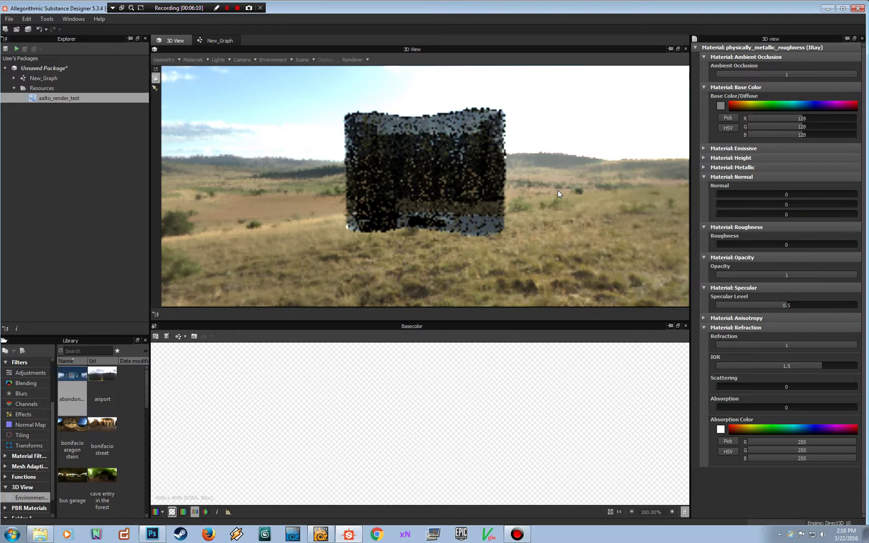
left_click_drag(548, 180, 518, 206)
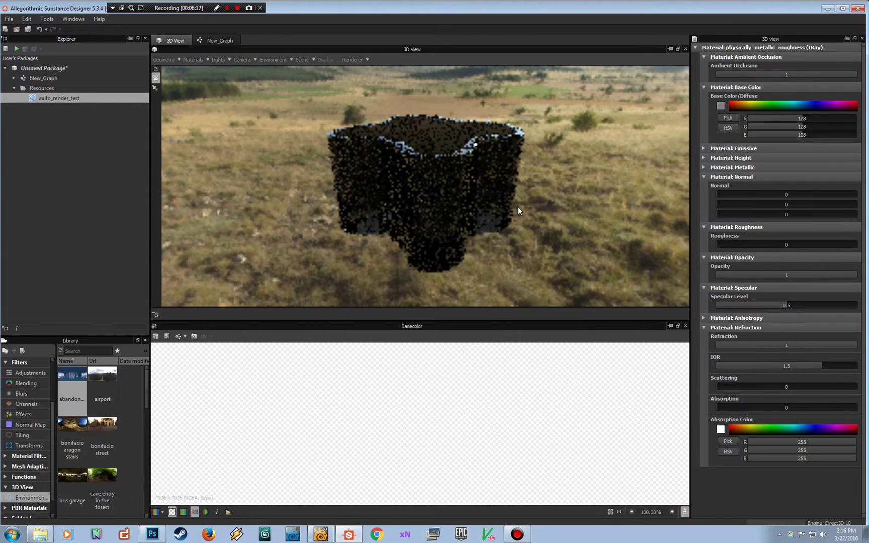
Raise the Iray Max Samples to 698 and orbit around the cleaner glass vase.
left_click(352, 60)
left_click(352, 69)
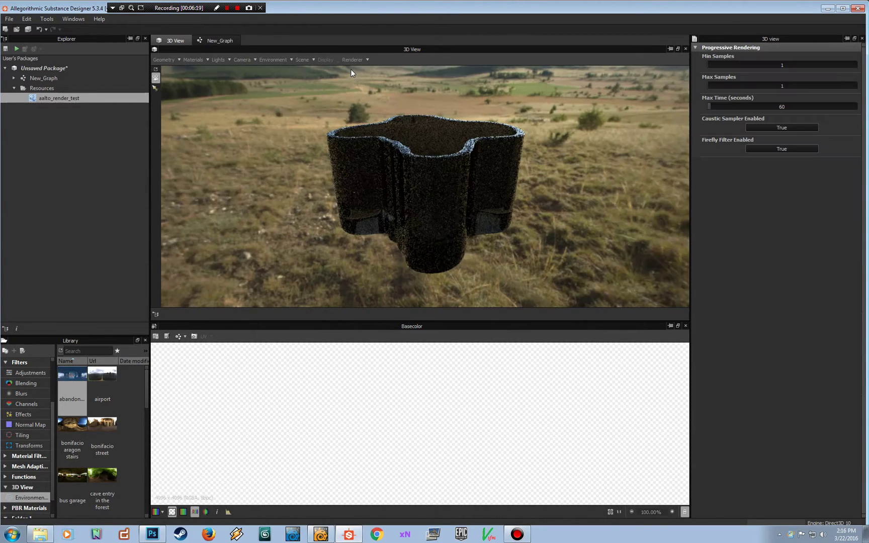
left_click_drag(709, 84, 720, 83)
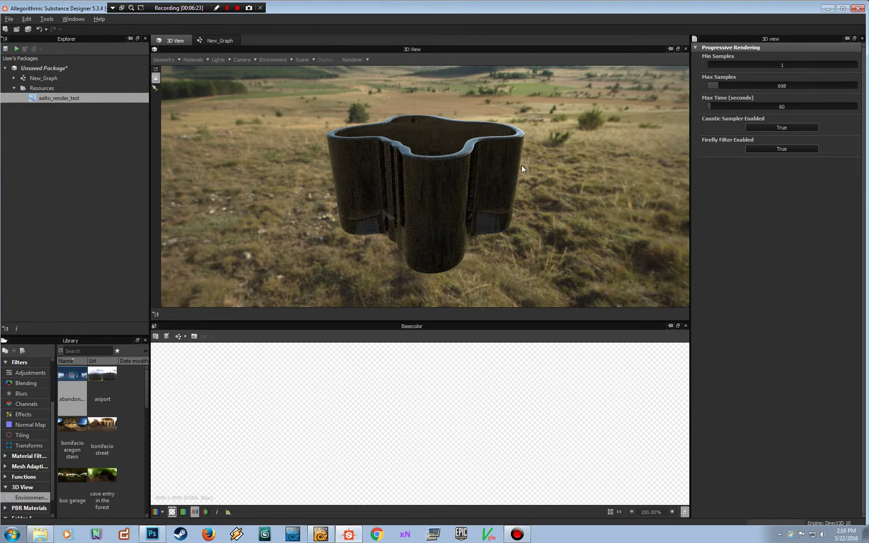
left_click_drag(521, 165, 512, 177)
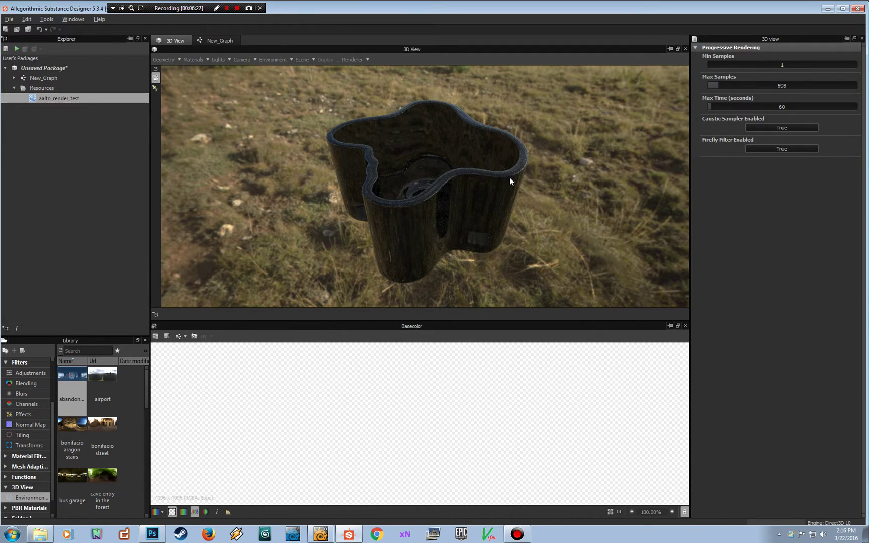
left_click_drag(509, 177, 531, 163)
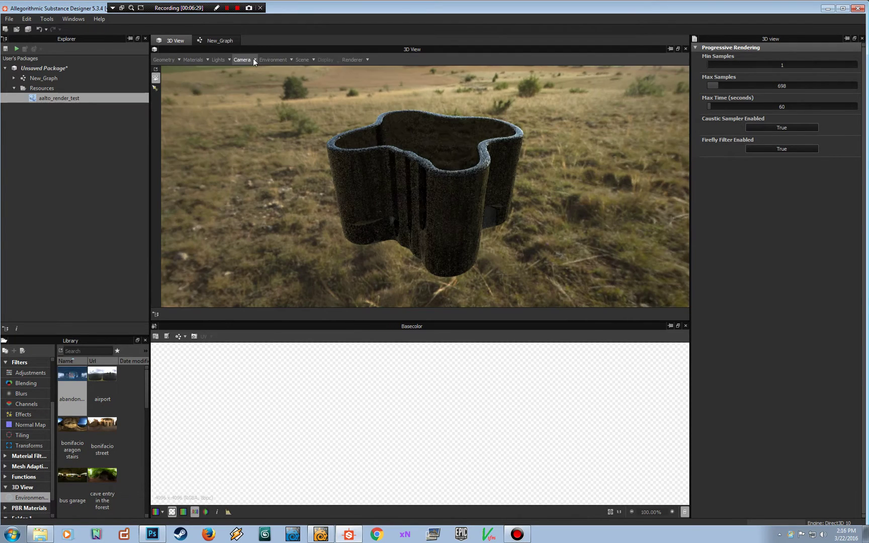
left_click_drag(407, 130, 412, 99)
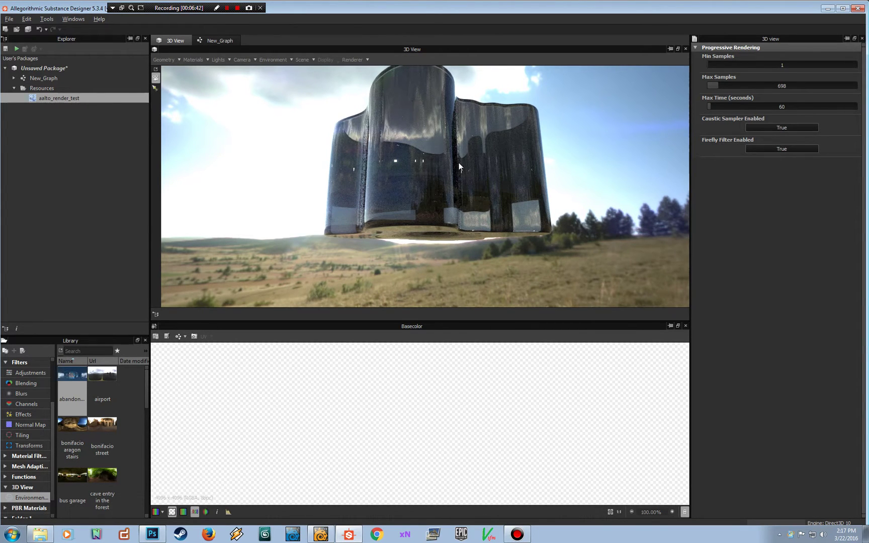
scroll(411, 116, "up", 3)
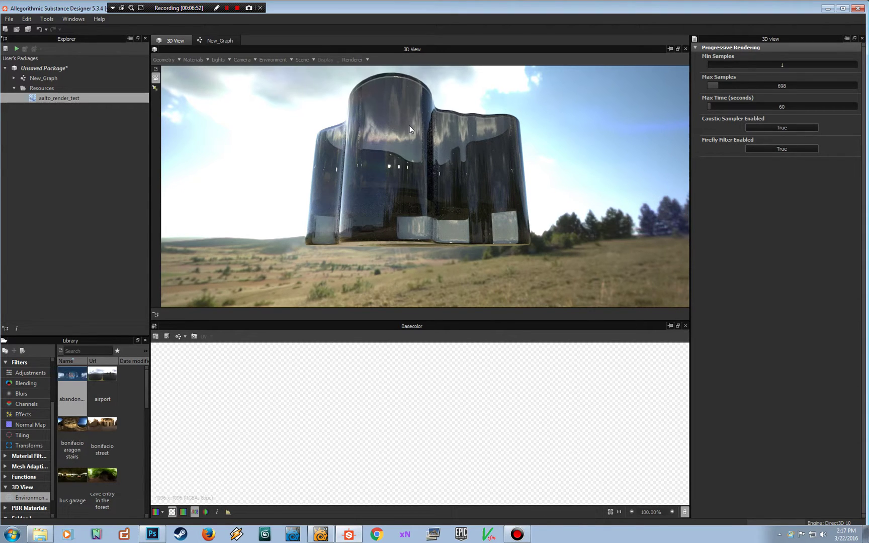
left_click_drag(472, 157, 413, 204)
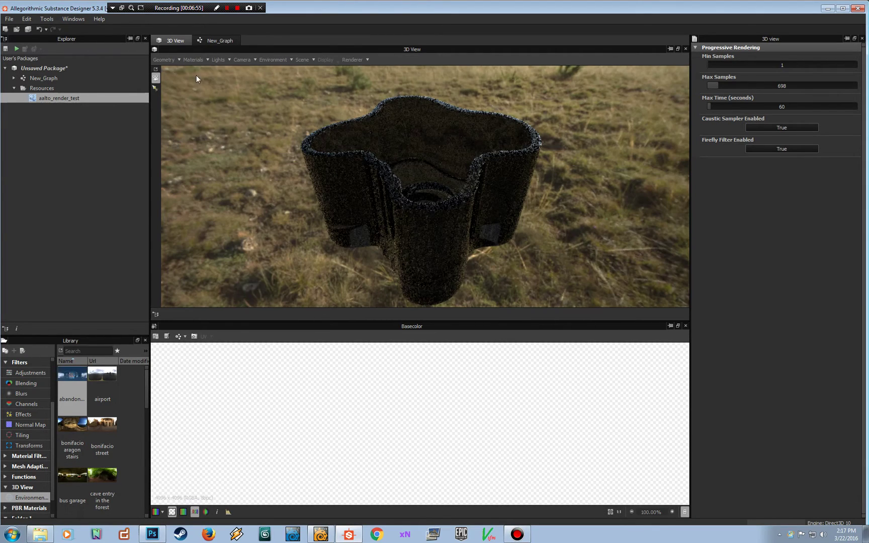
left_click(191, 59)
Set the glass_1 material's Absorption Color to pure red.
mouse_move(207, 81)
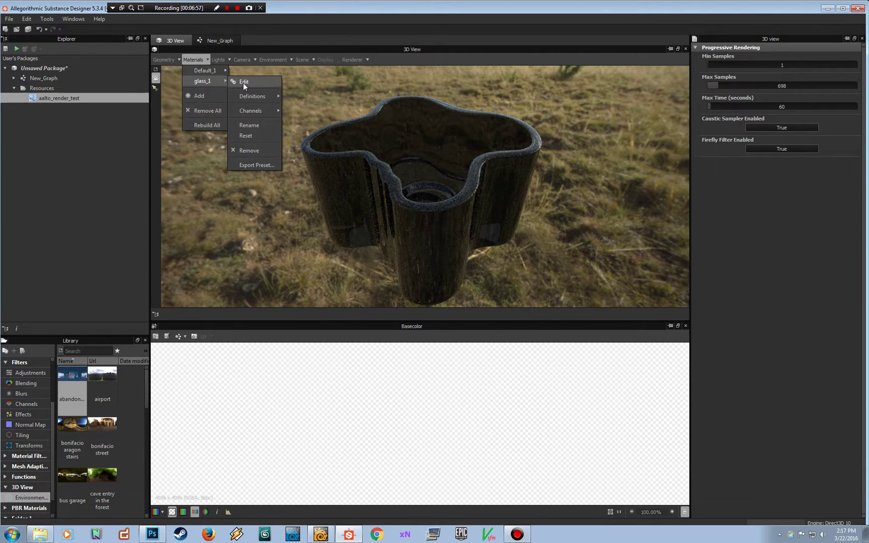
left_click(244, 82)
left_click(729, 428)
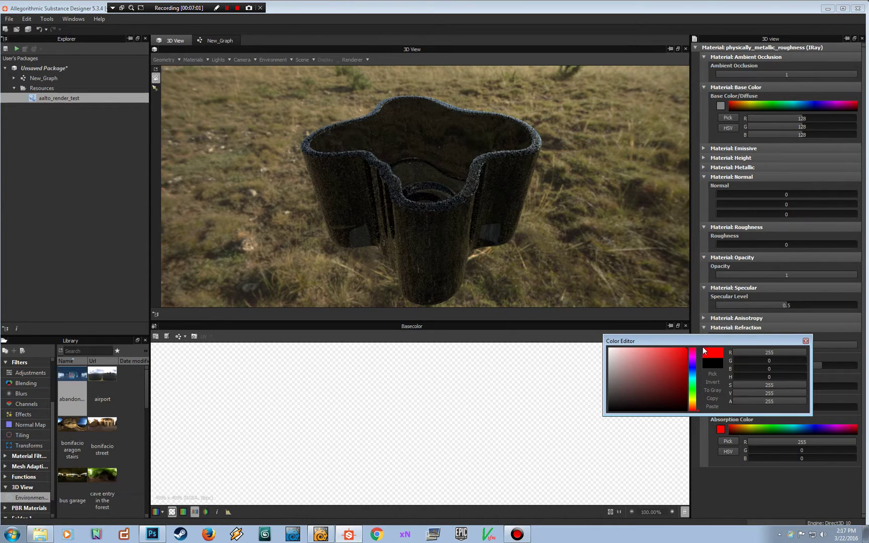
left_click(806, 341)
Give glass_1 a dark red Base Color (148, 4, 0).
left_click_drag(559, 227, 688, 200)
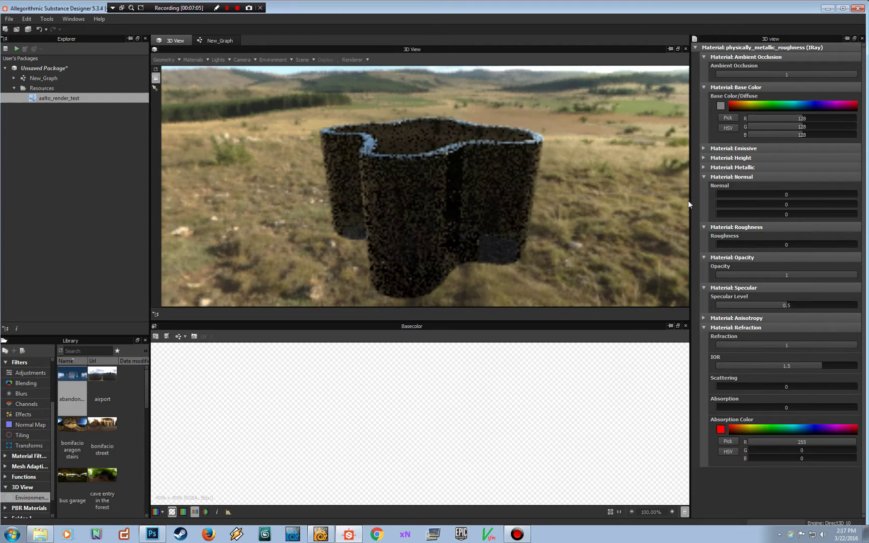
left_click(729, 105)
left_click_drag(729, 105, 730, 105)
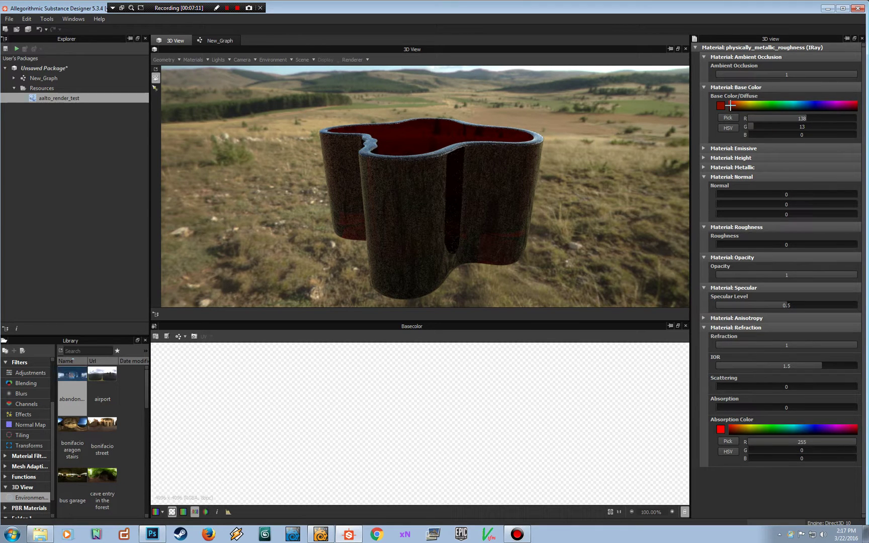
left_click(729, 105)
left_click_drag(503, 208, 479, 193)
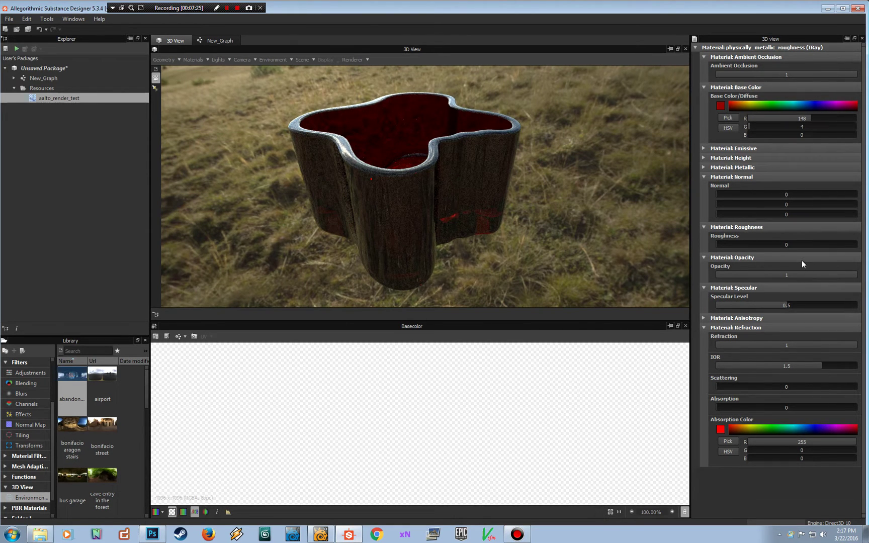
Set the glass Specular Level to 0.54 after trying 0.85, 1 and 0.
left_click_drag(791, 304, 744, 305)
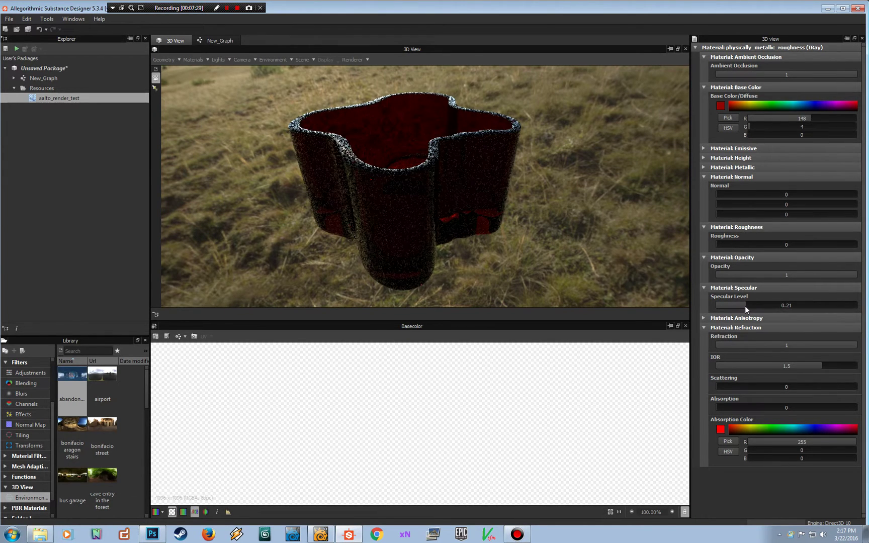
left_click_drag(804, 306, 868, 309)
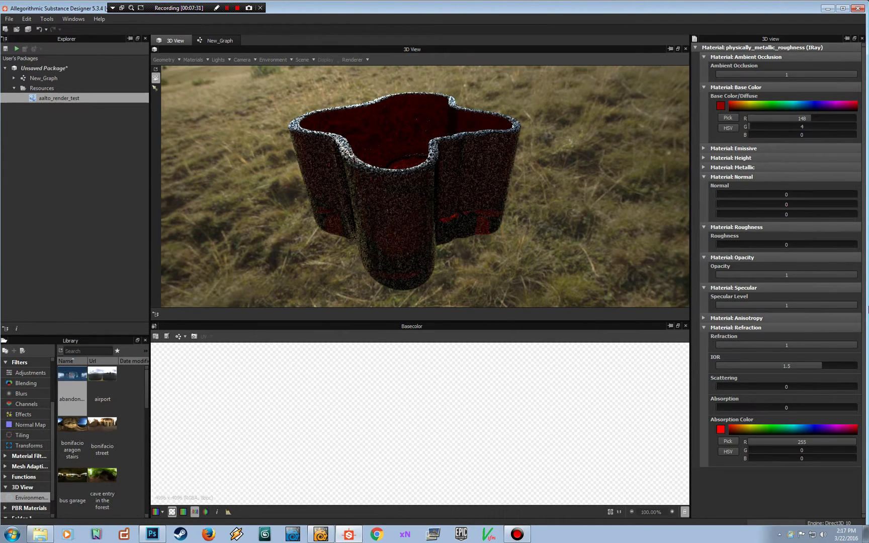
left_click_drag(553, 213, 503, 223)
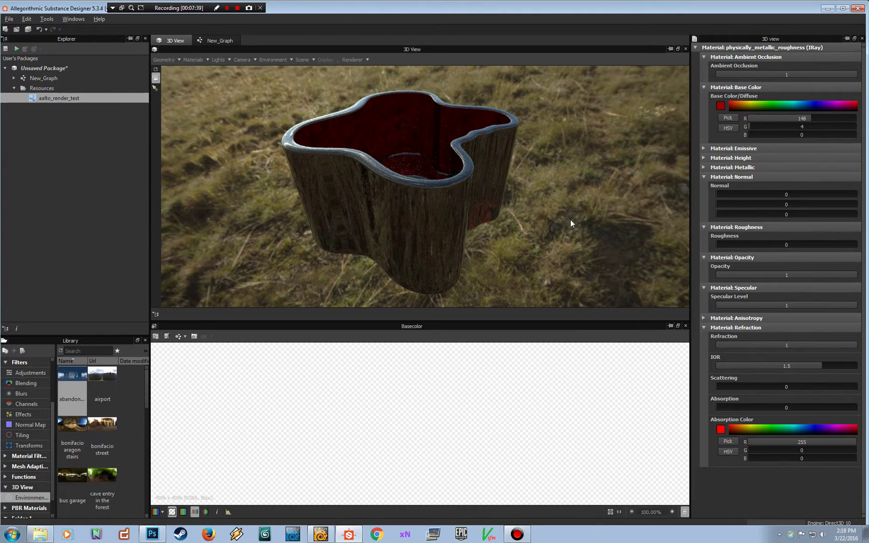
left_click_drag(570, 219, 539, 224)
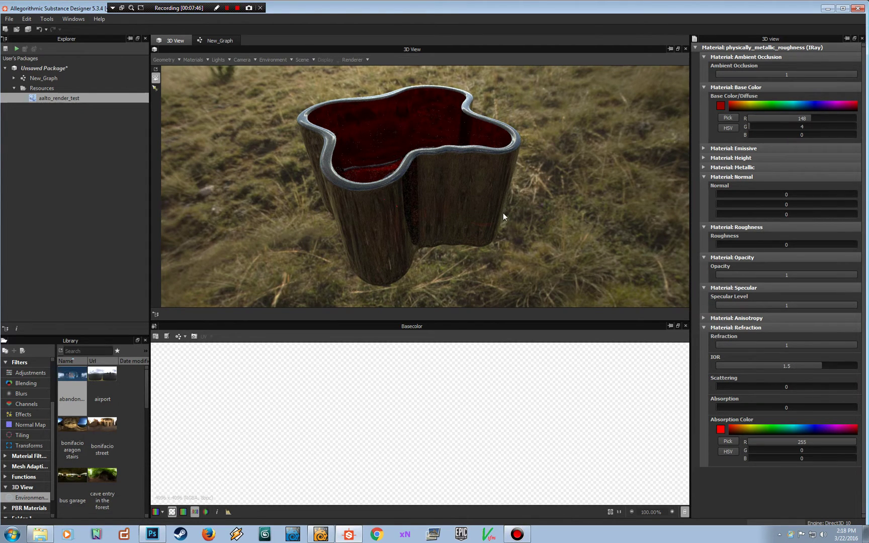
left_click_drag(508, 208, 493, 209)
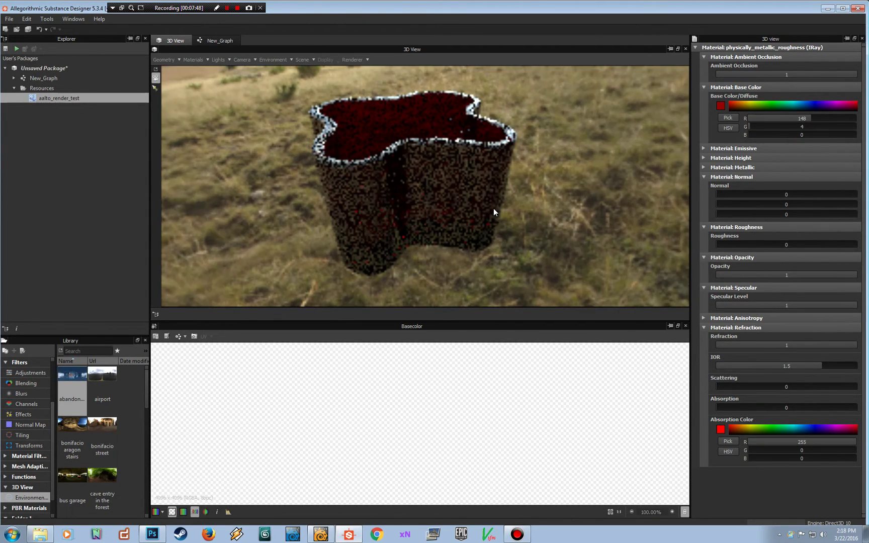
left_click_drag(799, 305, 705, 303)
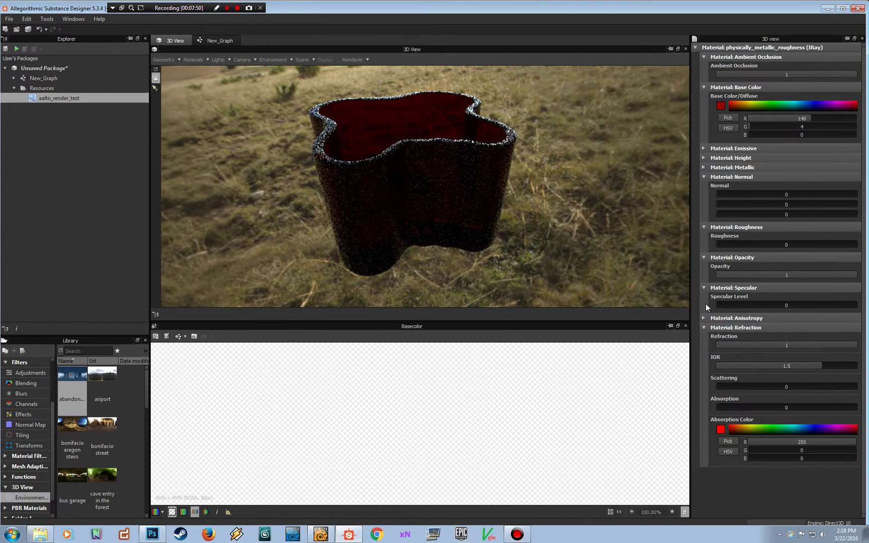
left_click_drag(572, 261, 510, 210)
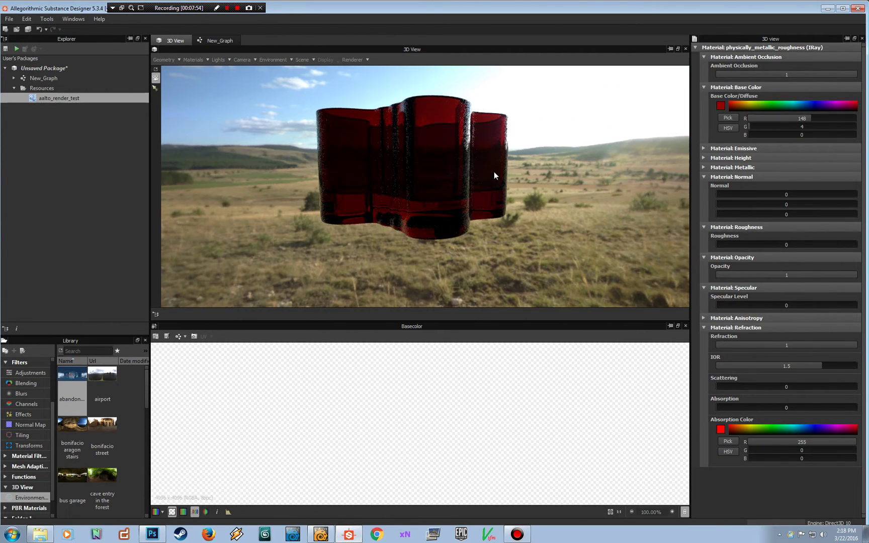
left_click_drag(493, 172, 494, 211)
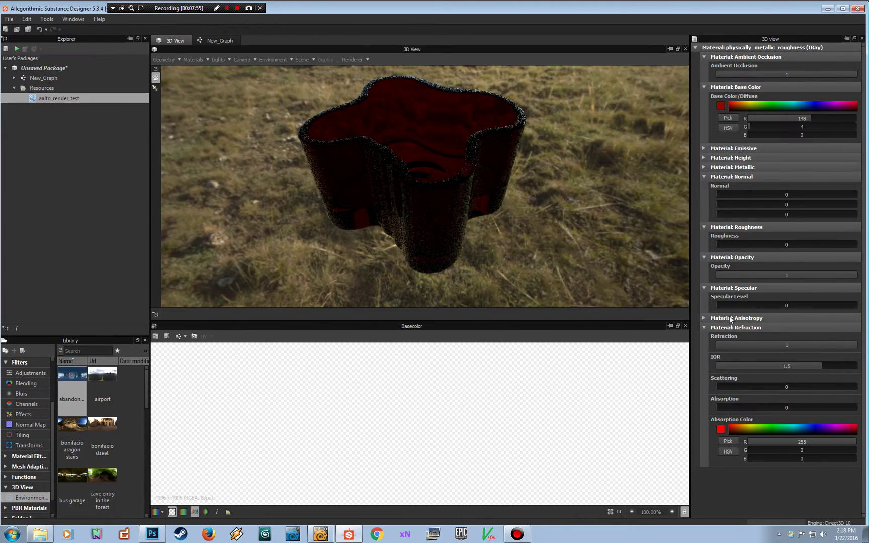
left_click(792, 305)
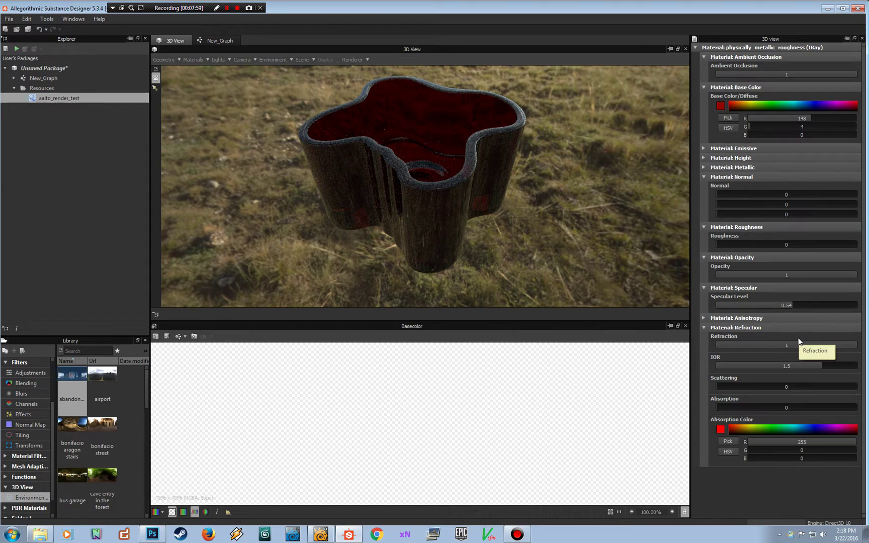
Leave Scattering at 0, set Absorption to 0.03, and bring up Photoshop's reference render.
left_click(717, 387)
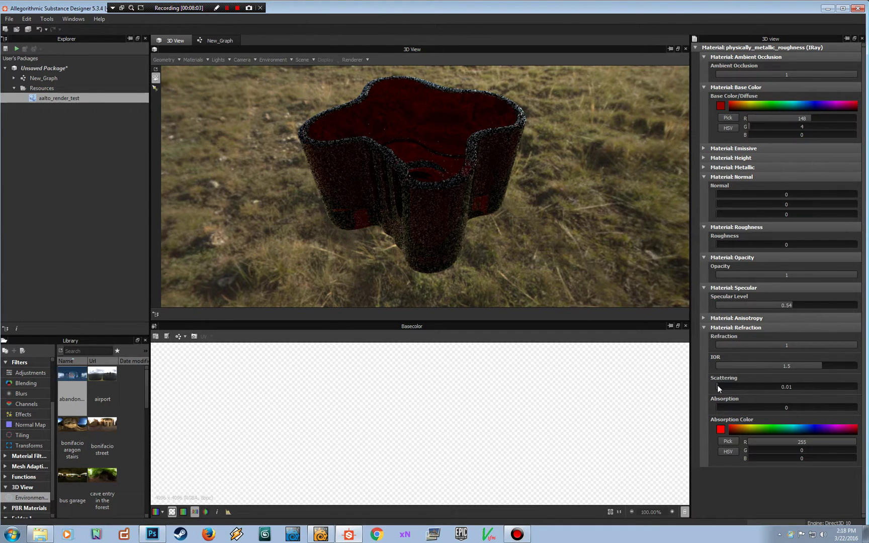
left_click(717, 385)
left_click(718, 407)
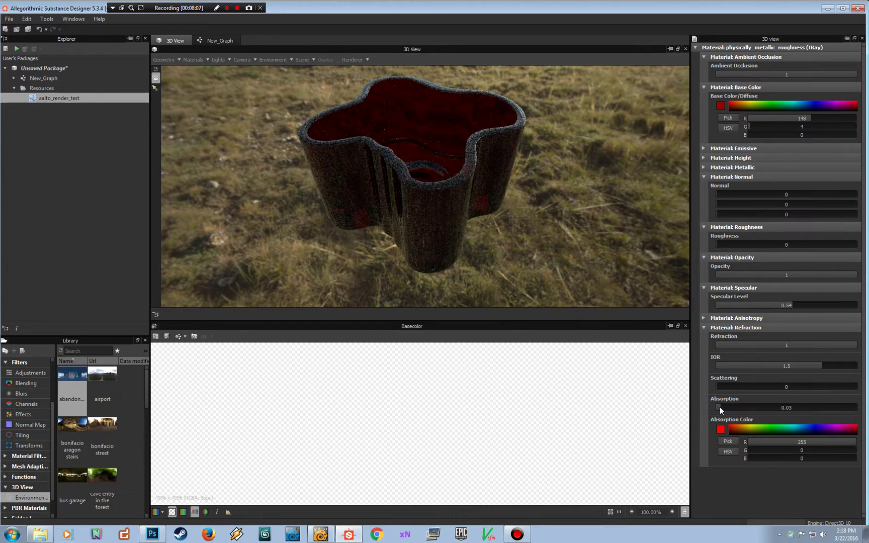
left_click_drag(500, 198, 210, 219)
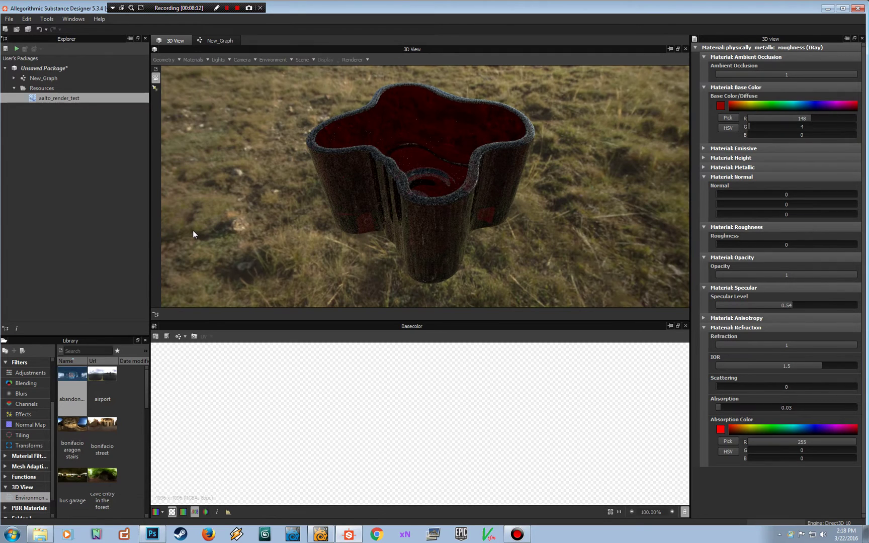
left_click(157, 540)
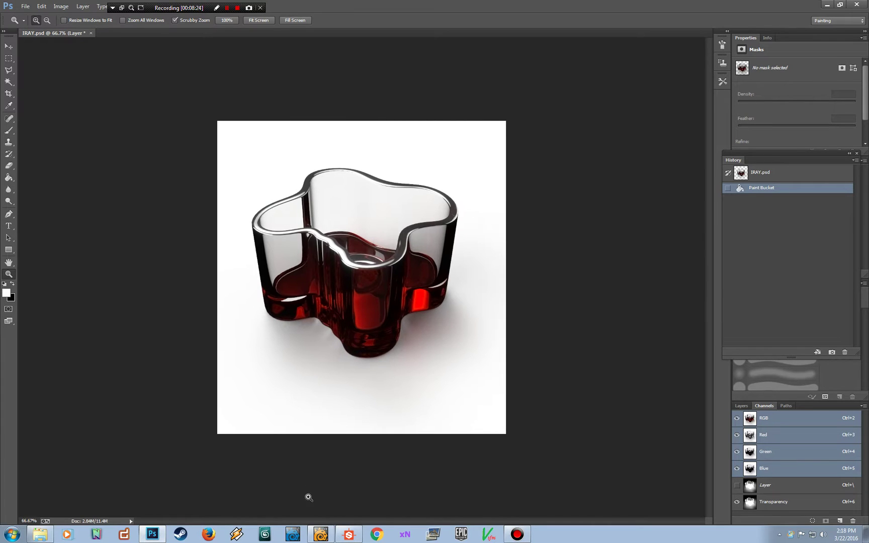
Switch back from the IRAY.psd reference to Substance Designer.
left_click(348, 534)
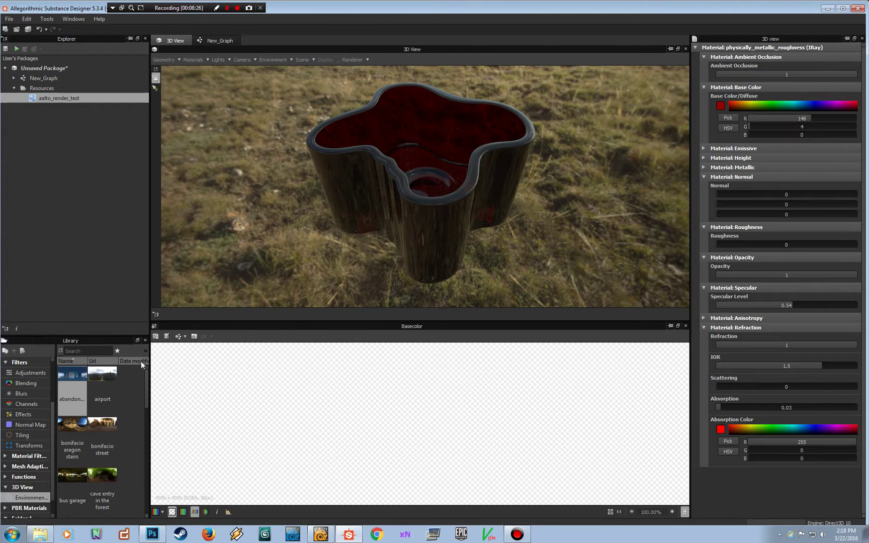
Apply the studio environment map from the Library's Environments to the 3D View.
scroll(52, 438, "down", 1)
scroll(52, 440, "down", 1)
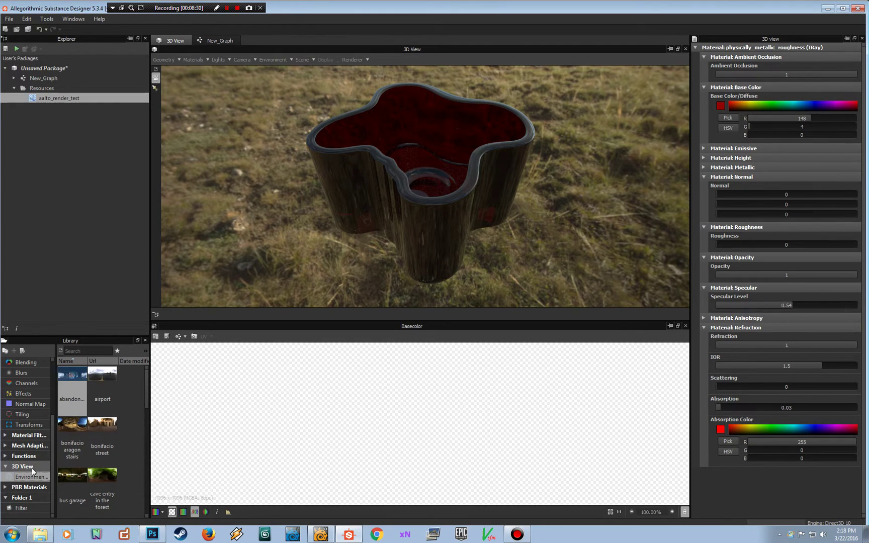
scroll(145, 402, "down", 1)
scroll(139, 473, "down", 8)
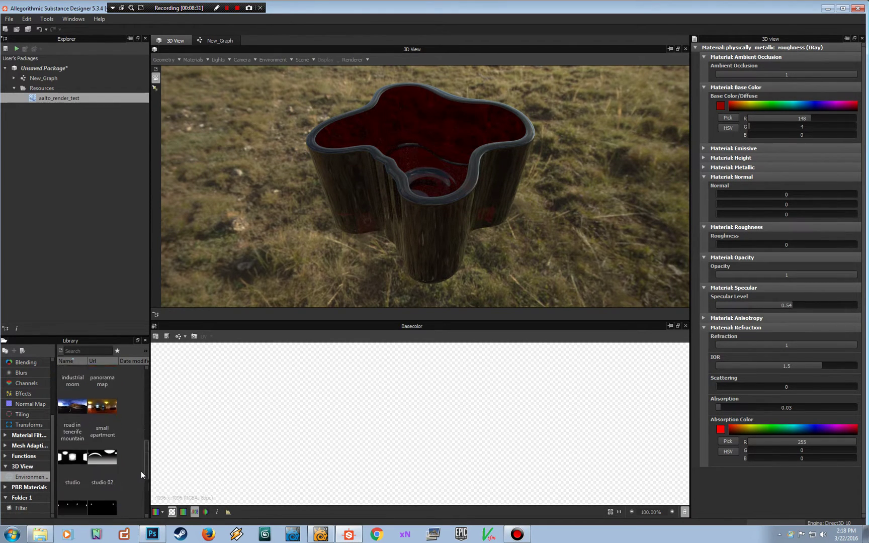
left_click_drag(72, 438, 266, 261)
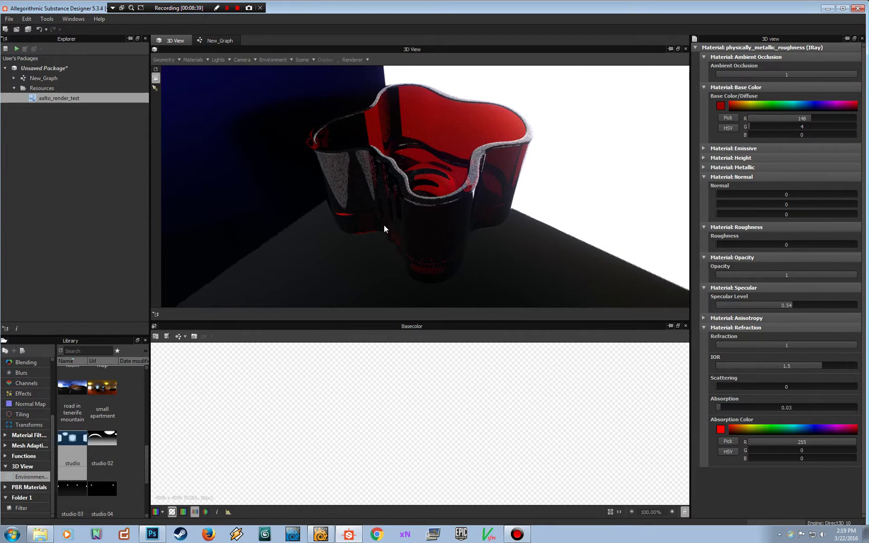
left_click_drag(374, 248, 409, 233)
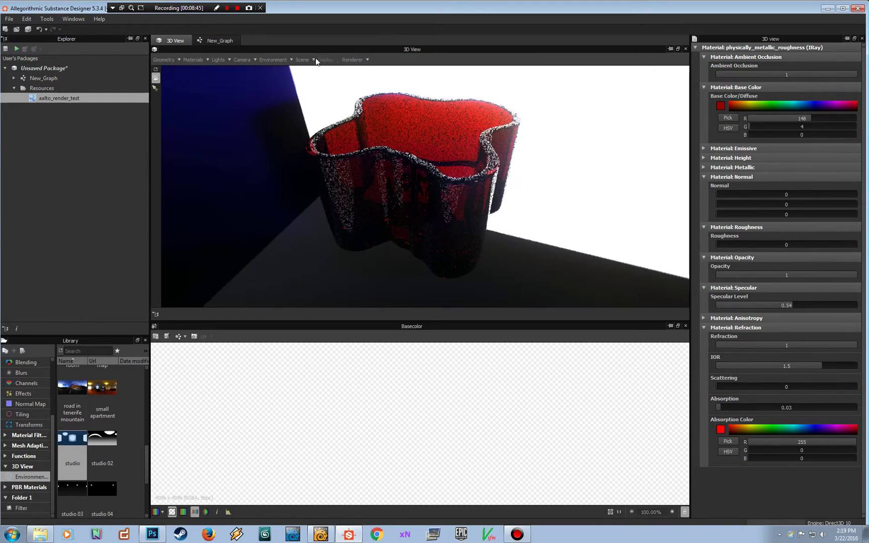
left_click(281, 58)
Set the environment Dome Type to Sphere With Ground.
left_click(274, 88)
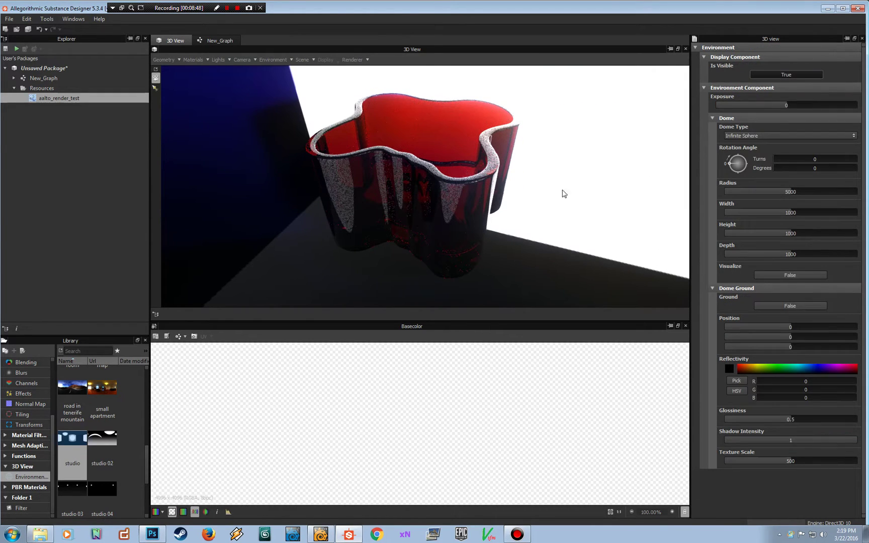
left_click(765, 135)
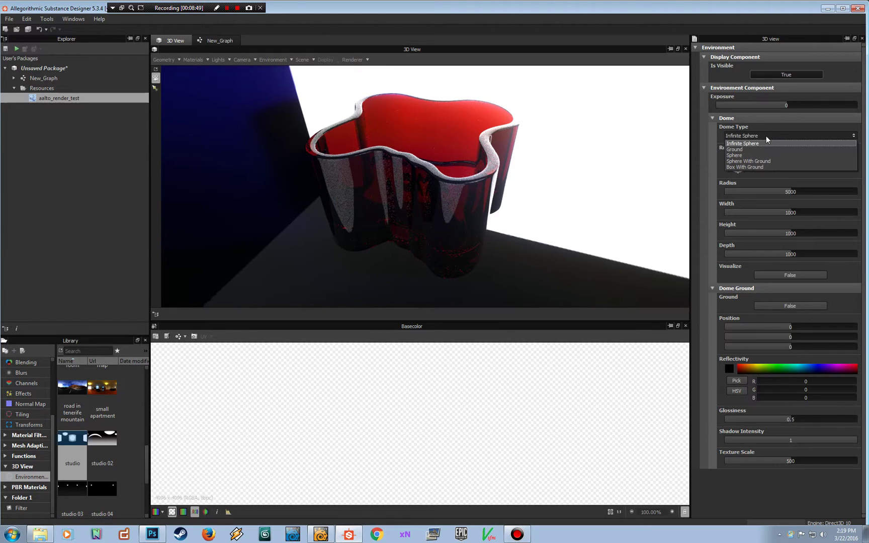
left_click(770, 160)
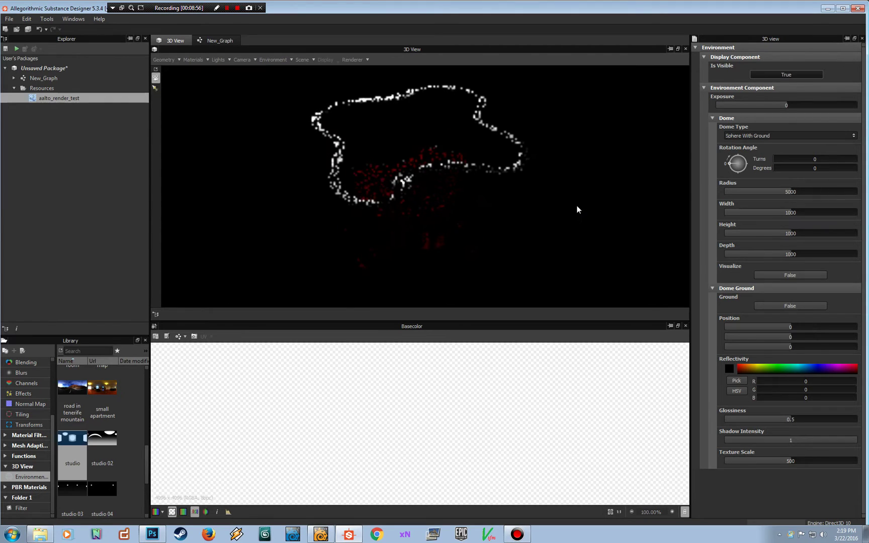
mouse_move(561, 199)
left_mouse_down()
mouse_move(543, 167)
mouse_move(587, 199)
mouse_move(568, 203)
left_mouse_up()
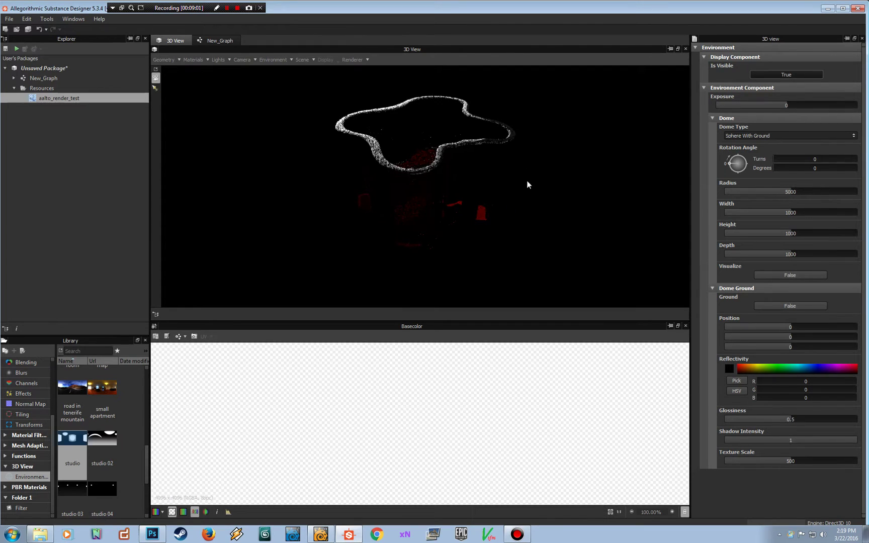
left_click(351, 61)
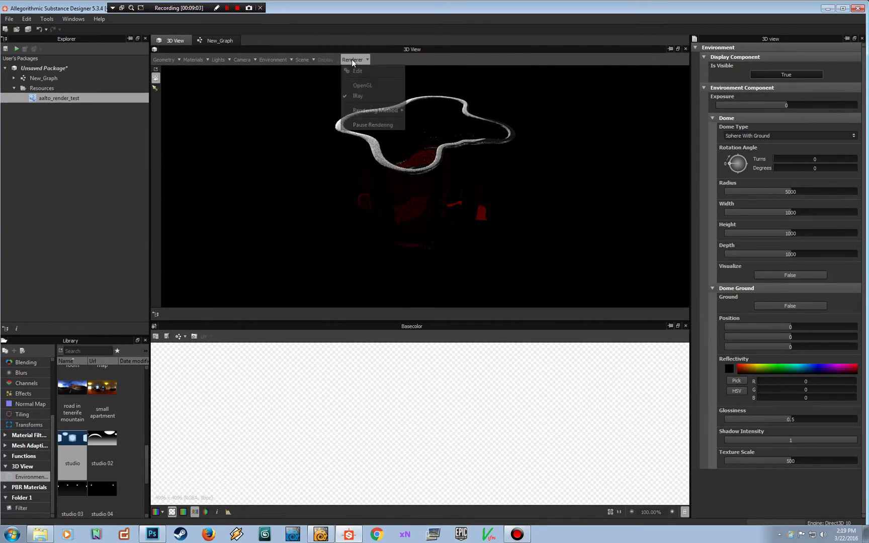
Set the environment's Visualize to True and Dome Ground's Ground to True.
left_click(359, 73)
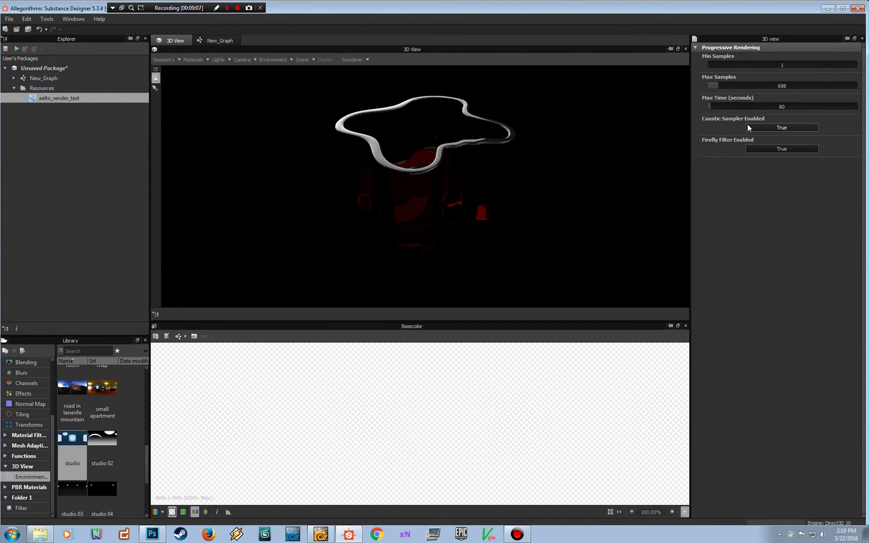
left_click(353, 59)
left_click(286, 61)
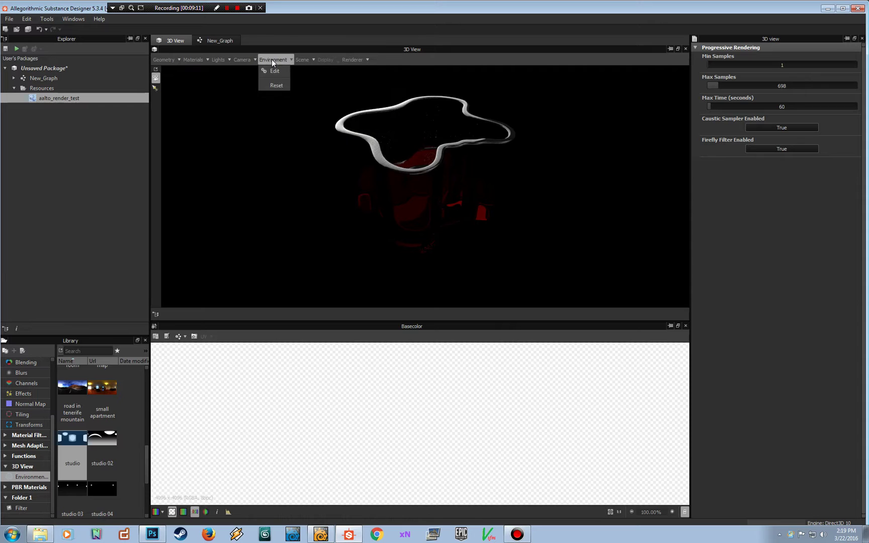
left_click(275, 71)
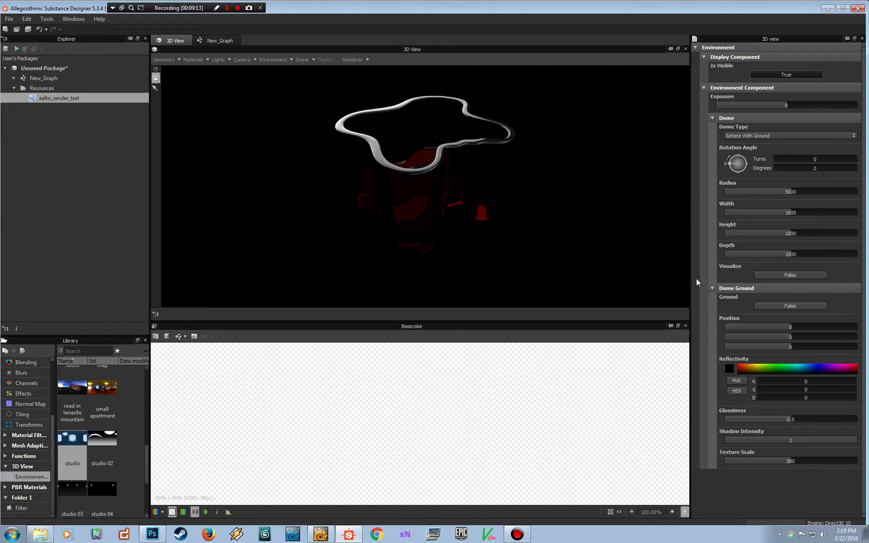
left_click(772, 276)
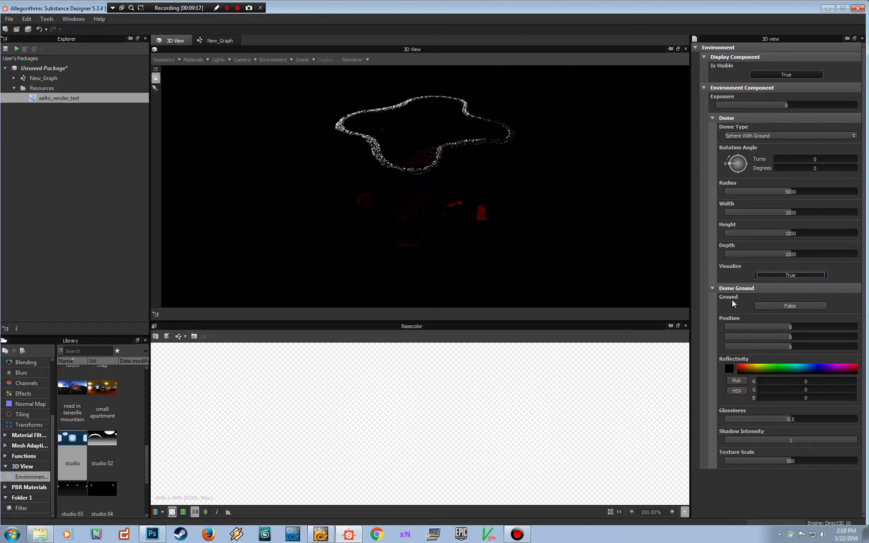
left_click(779, 306)
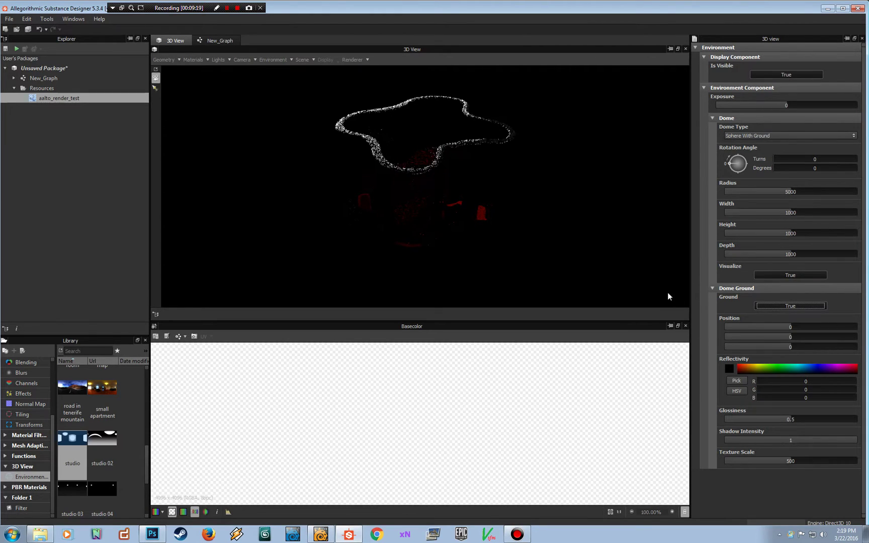
Set the Dome Ground Reflectivity to a mid grey and make the 3D view taller.
left_click(729, 369)
left_click_drag(669, 371, 606, 374)
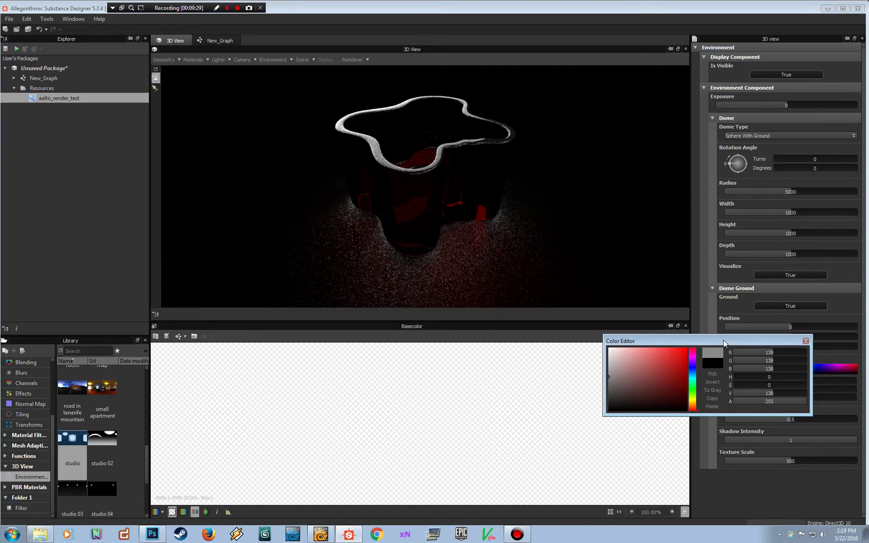
left_click_drag(609, 384, 609, 372)
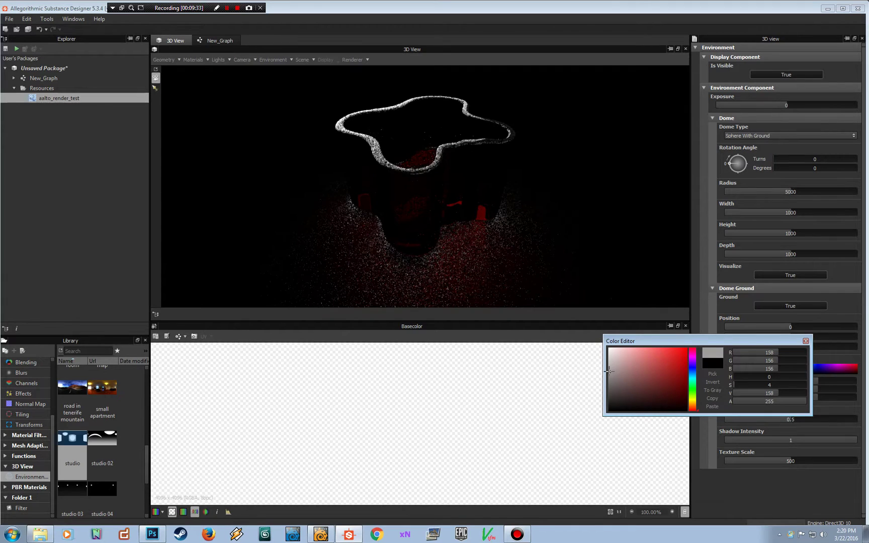
left_click(805, 342)
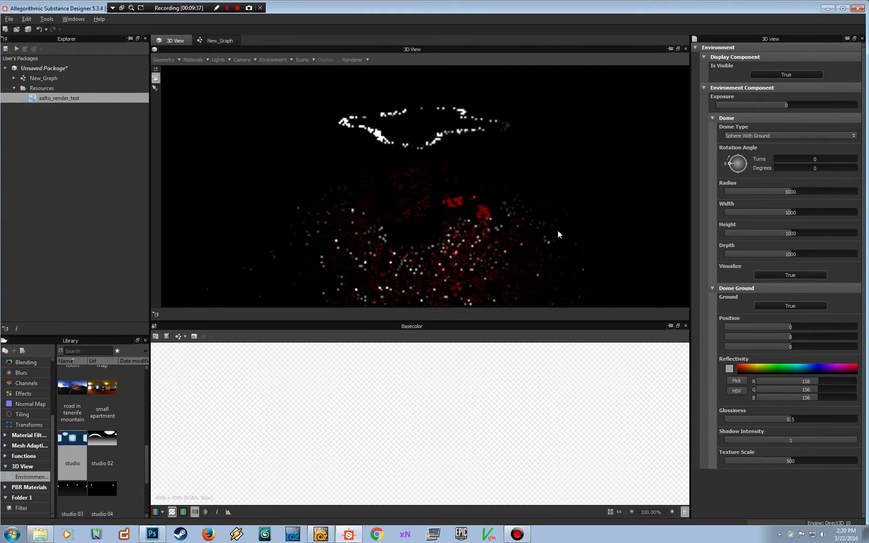
left_click_drag(667, 320, 646, 357)
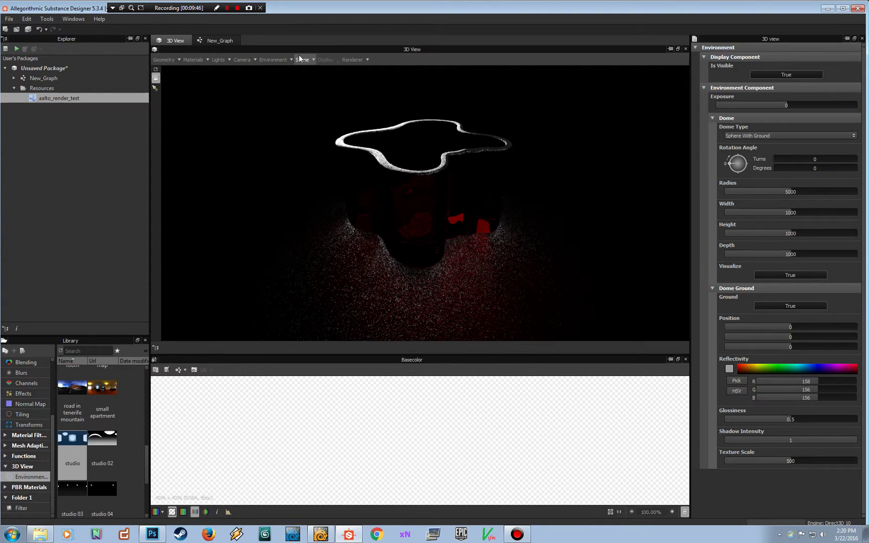
Raise Environment Exposure to 2.6 and darken ground reflectivity to grey 122, 121, 121.
left_click(277, 61)
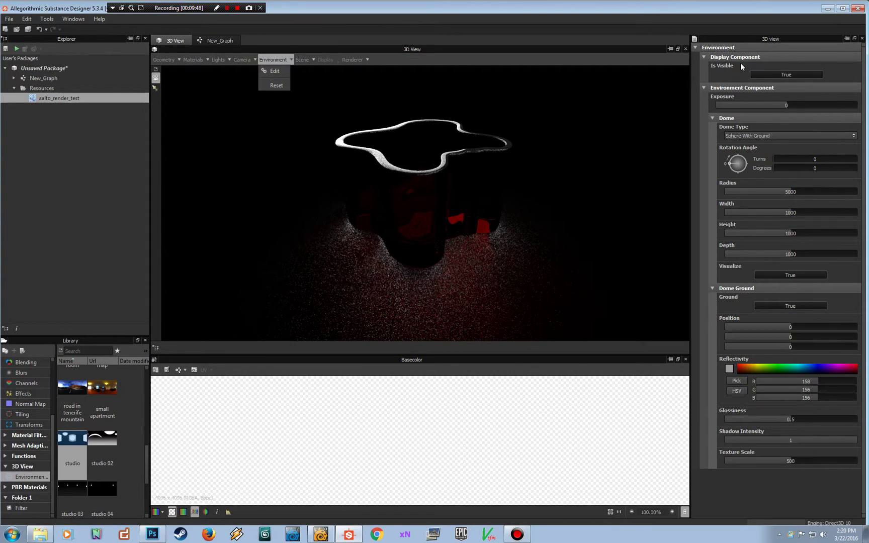
left_click_drag(795, 104, 804, 104)
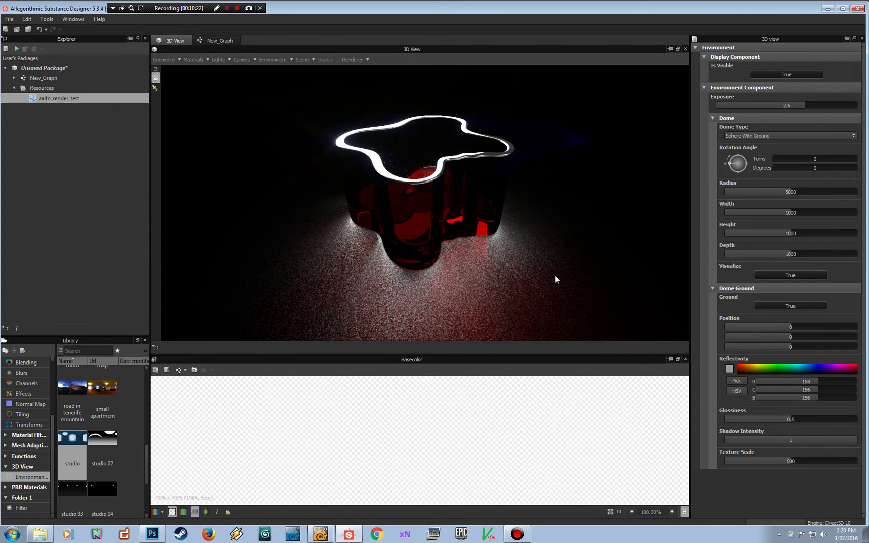
left_click(731, 368)
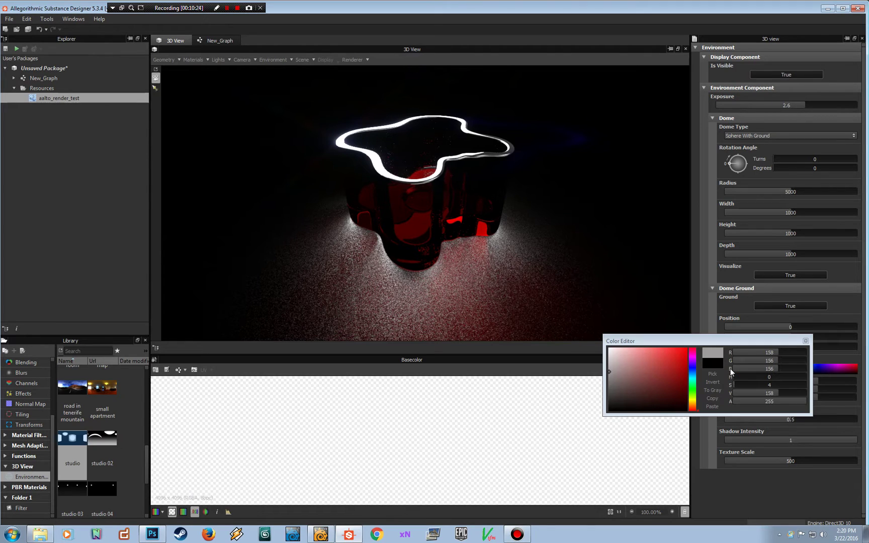
left_click(609, 382)
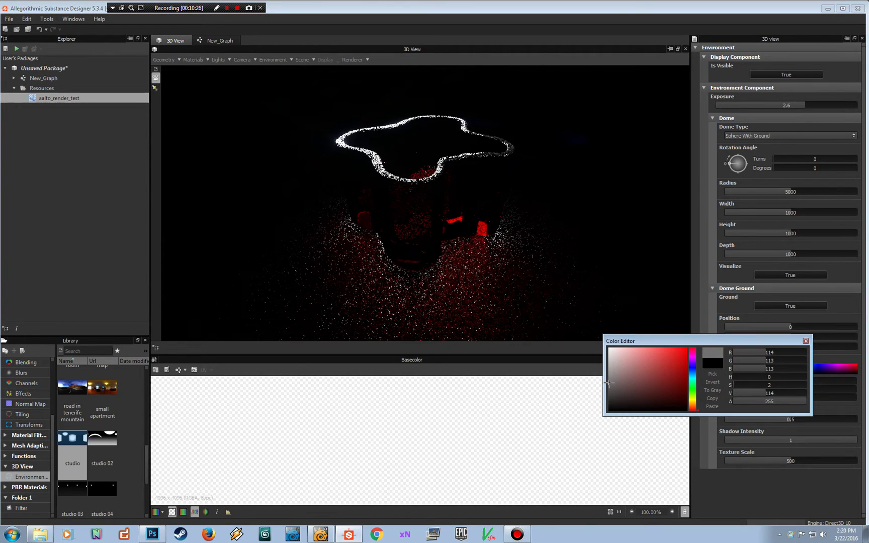
left_click(609, 381)
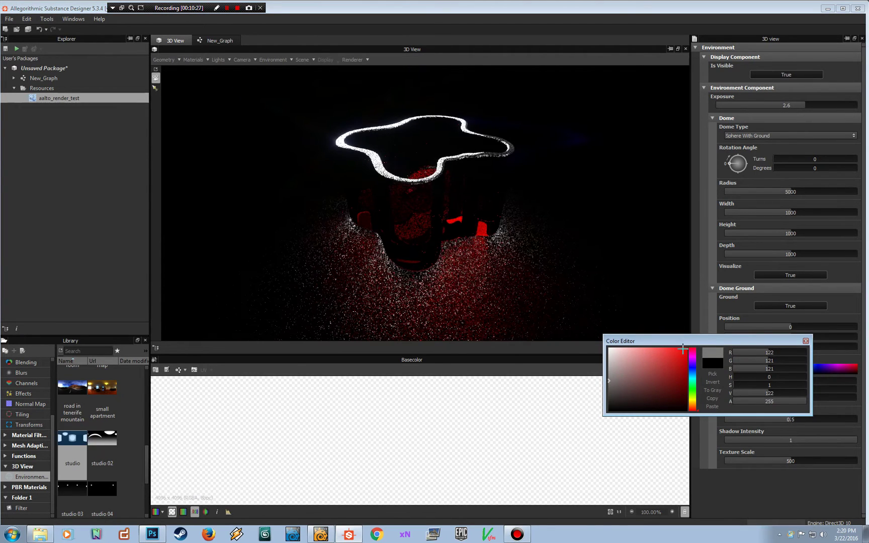
left_click(805, 340)
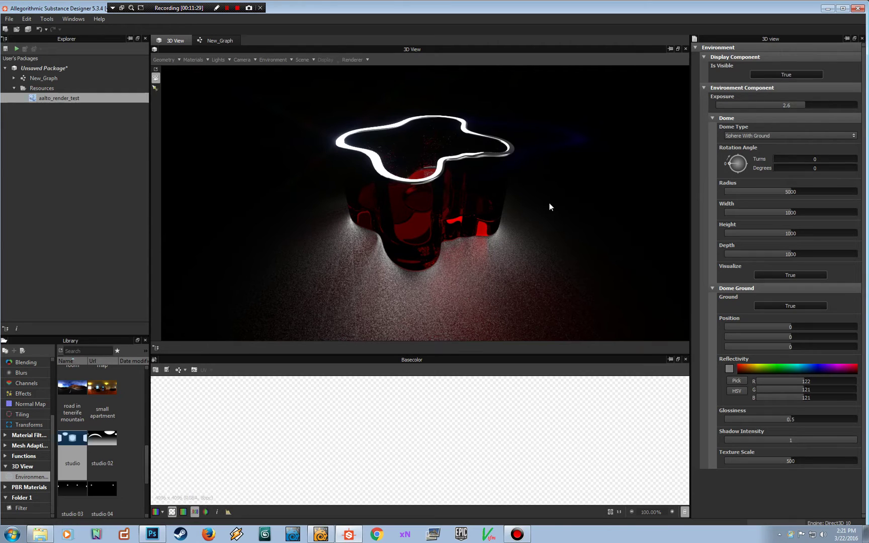
Show the Lights settings, with ambient light and both point lights disabled.
left_click(221, 59)
left_click(223, 70)
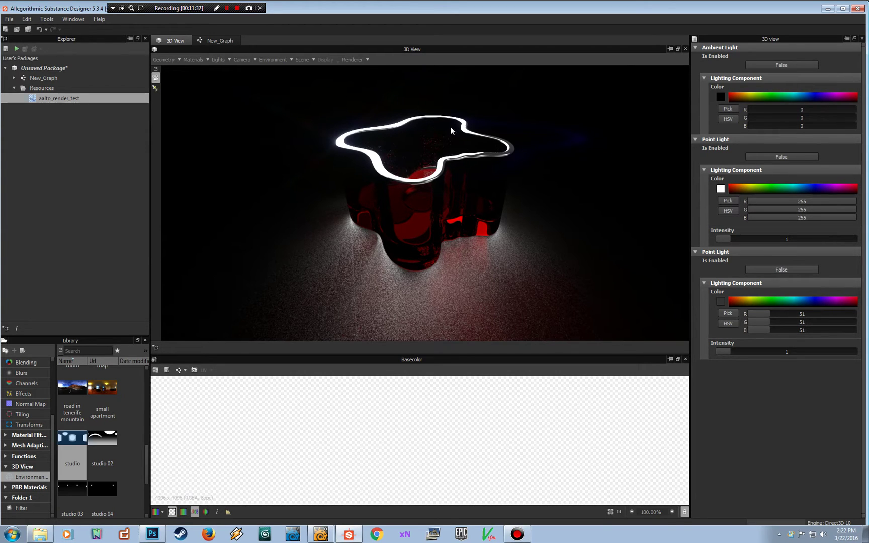
left_click_drag(145, 458, 149, 472)
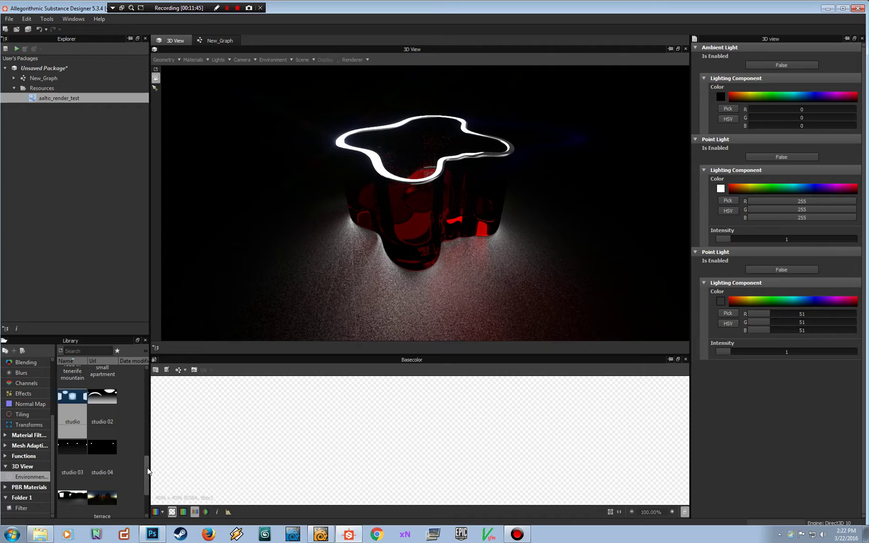
left_click_drag(148, 470, 149, 476)
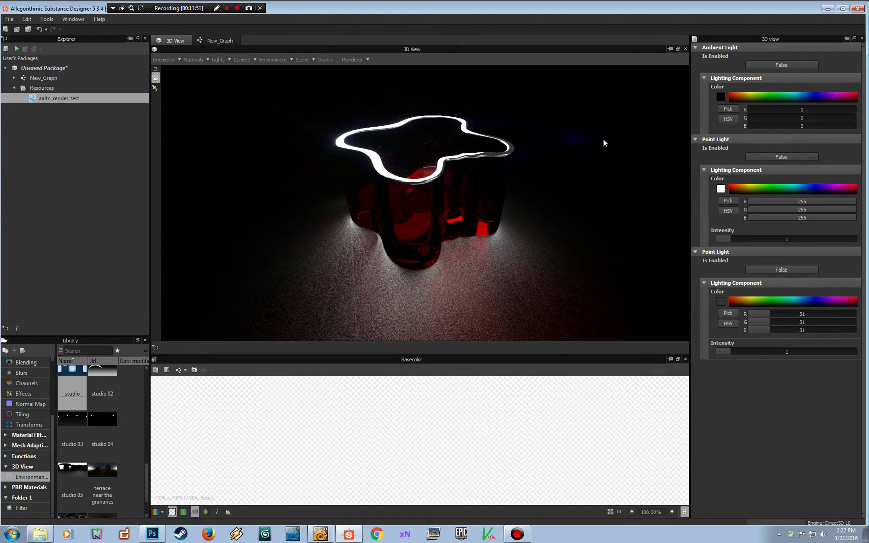
left_click(244, 59)
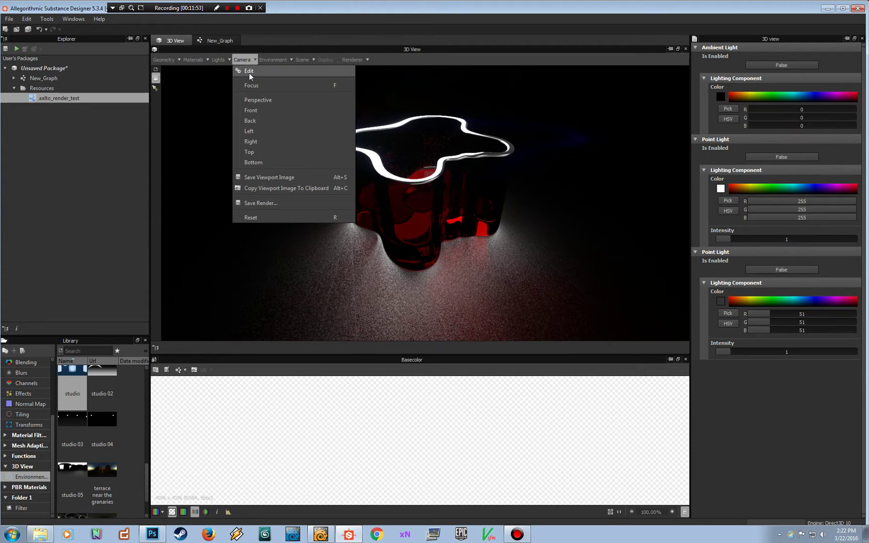
Show the camera post-effect settings and try the Bloom, Lens Flare and Cheap Lens glare shapes.
left_click(248, 71)
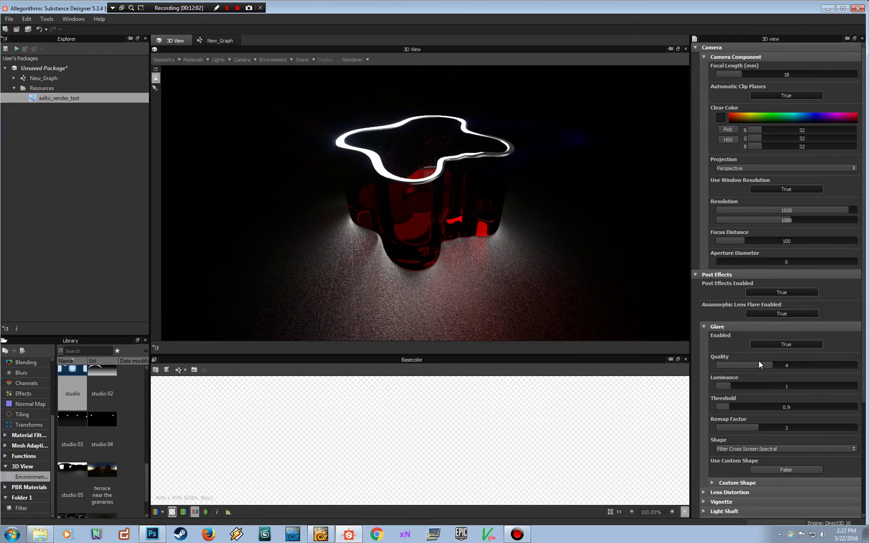
left_click(760, 449)
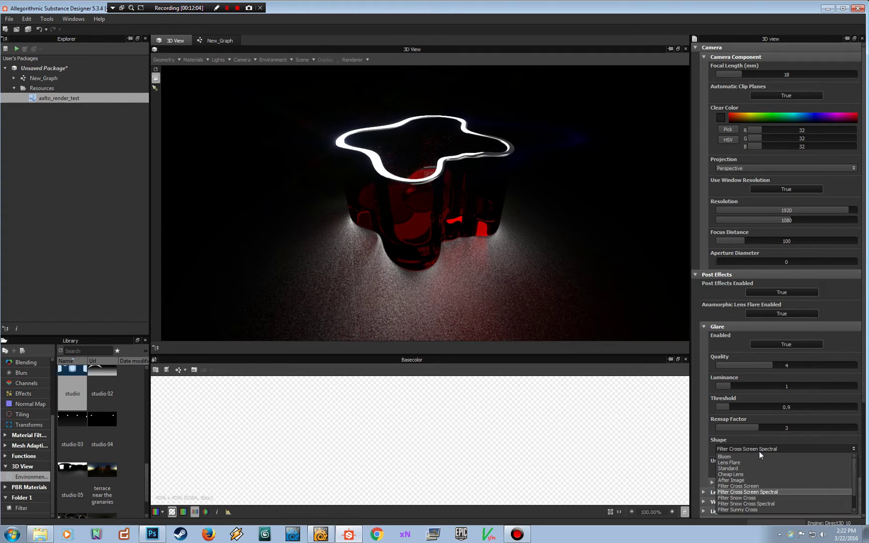
left_click(759, 457)
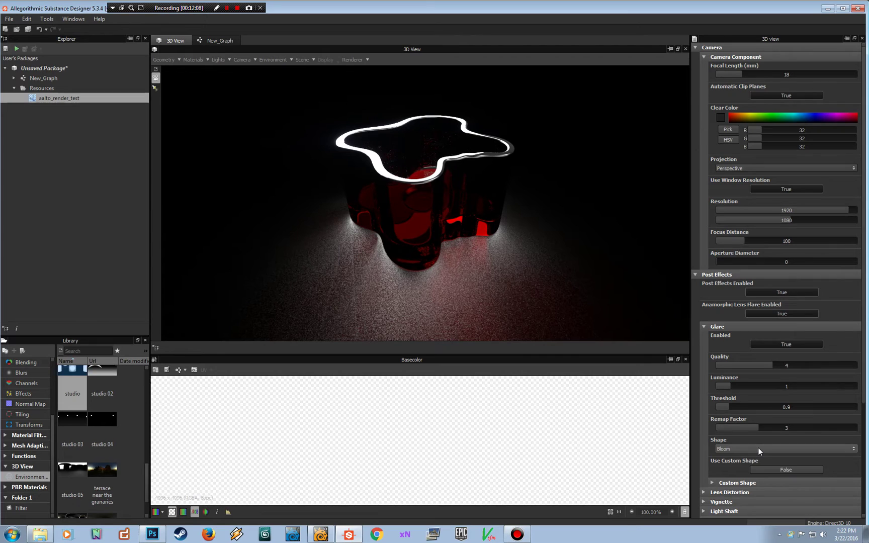
left_click(758, 448)
left_click(760, 461)
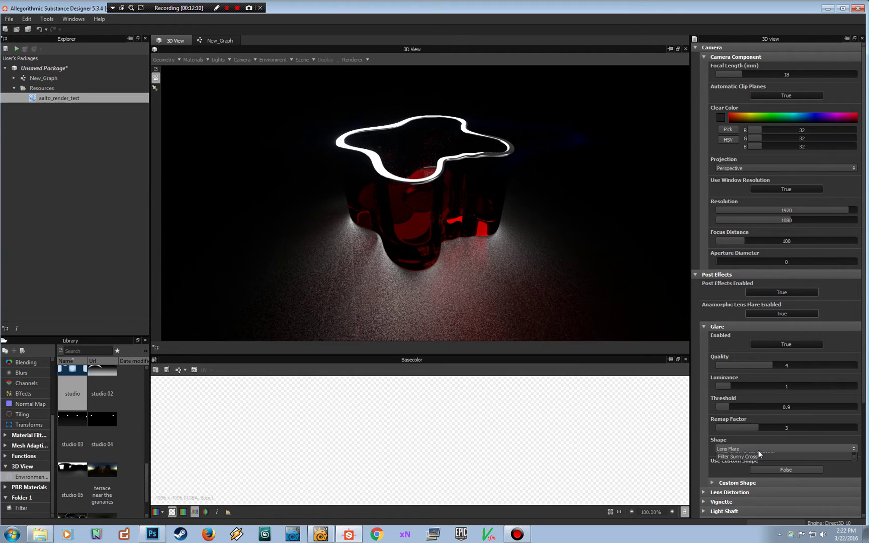
left_click(758, 451)
left_click(758, 472)
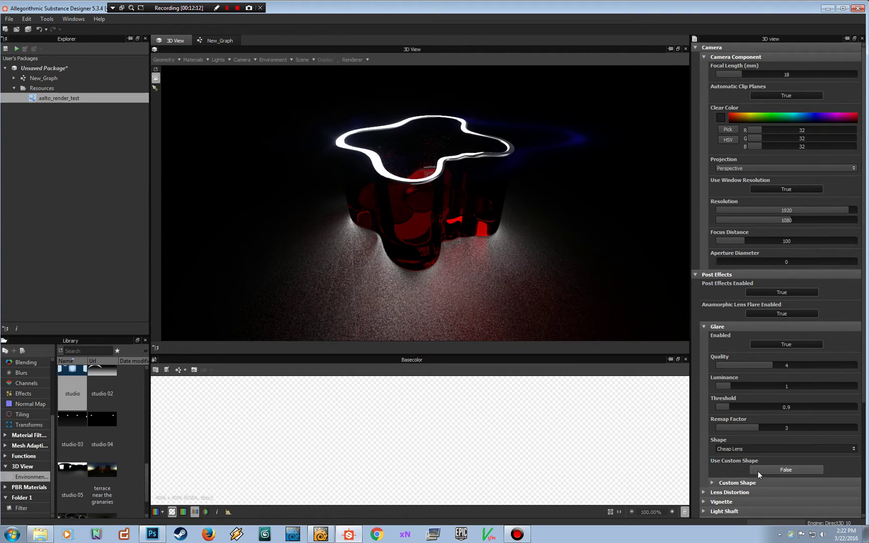
Try the After Image and Filter Cross Screen glare shapes, then settle on Bloom.
left_click(755, 450)
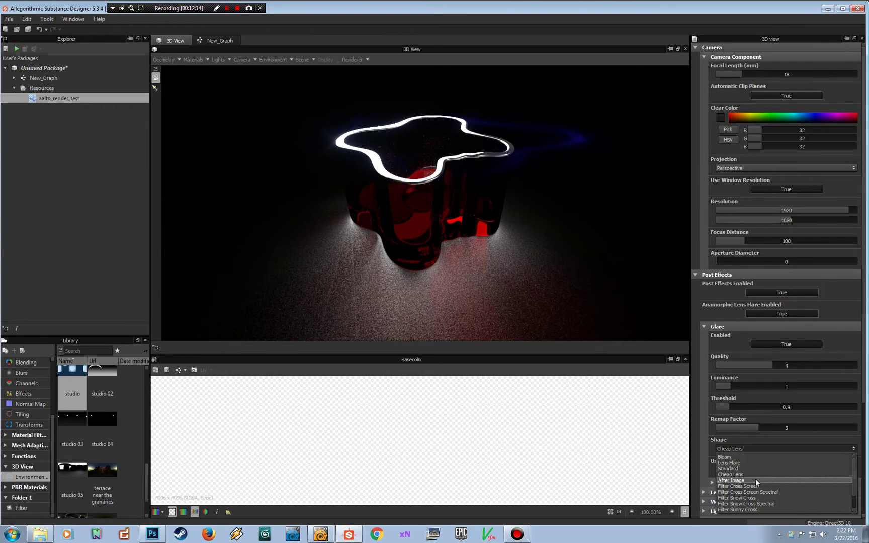
left_click(756, 478)
left_click(754, 451)
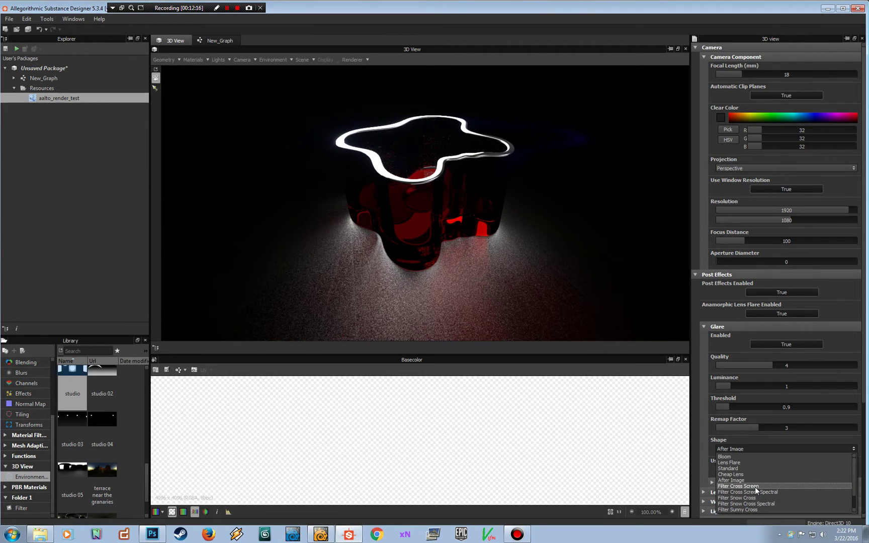
left_click(754, 486)
left_click(756, 448)
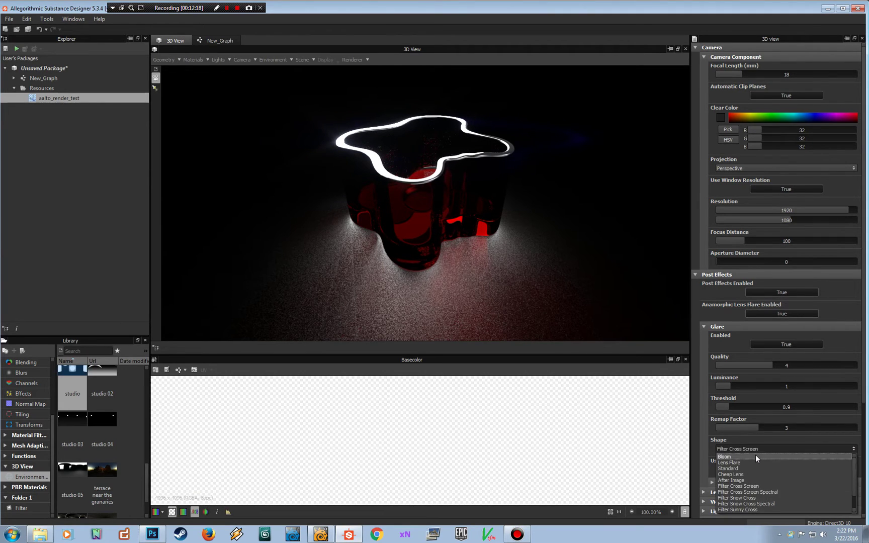
left_click(756, 455)
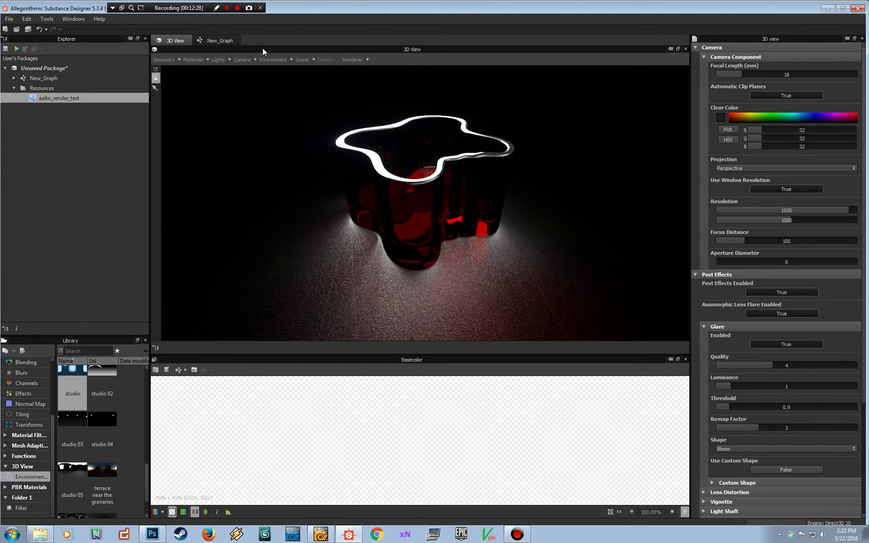
left_click(361, 59)
Raise the progressive render limits to 6213 max samples and 2455 seconds max time.
left_click(367, 74)
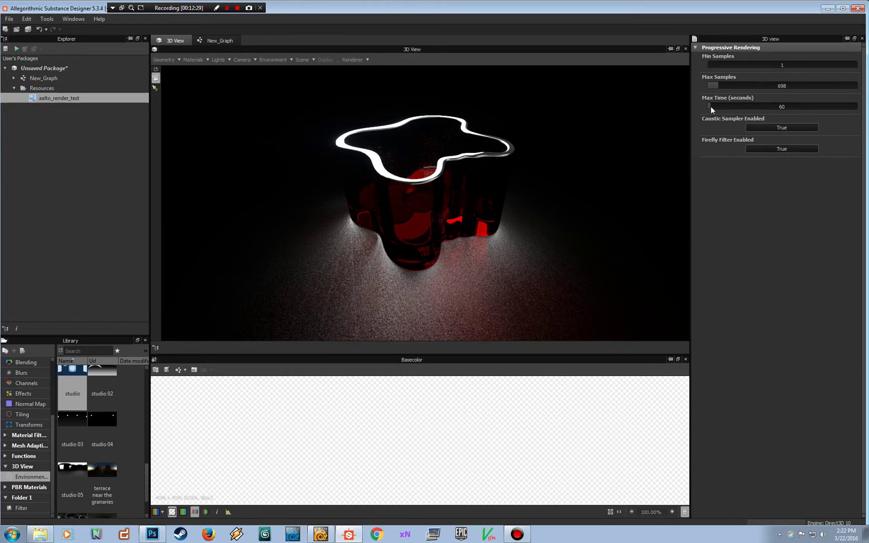
left_click_drag(739, 86, 798, 84)
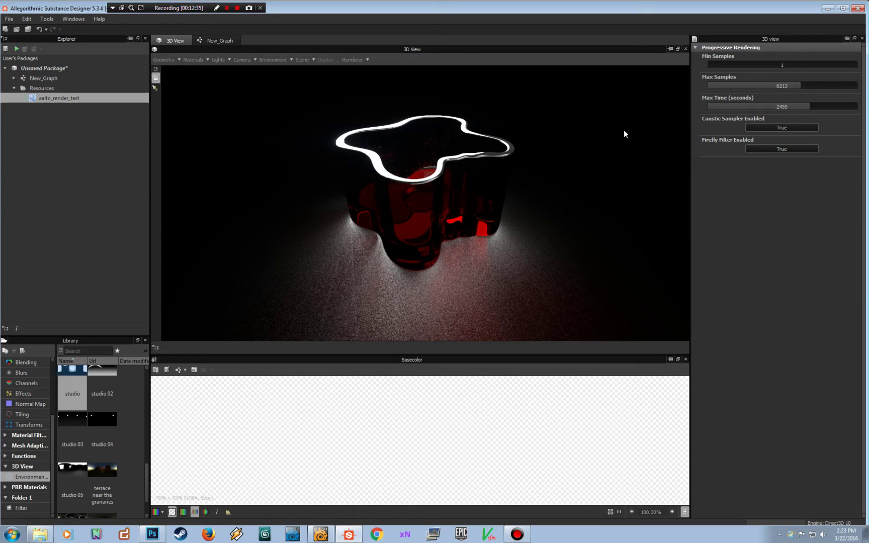
left_click(242, 60)
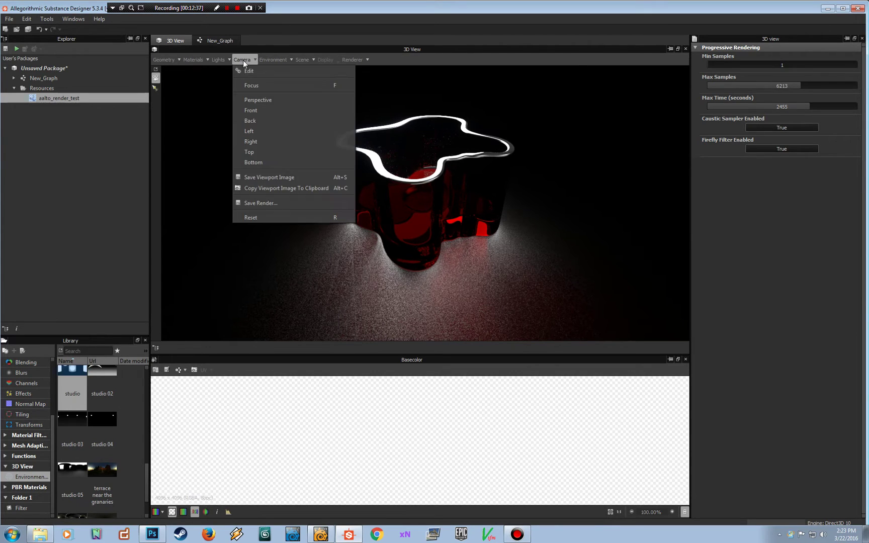
left_click(247, 71)
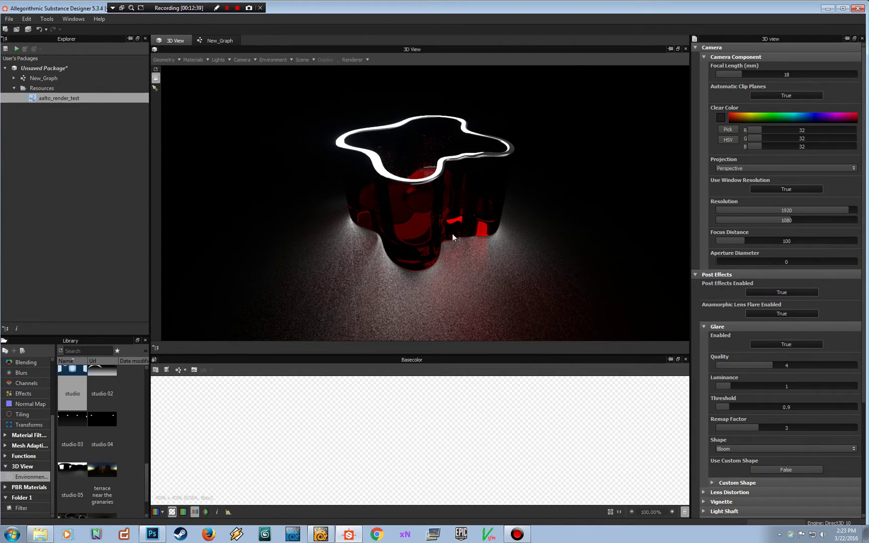
Restart the render, raise Bloom Glare Quality to 5 and settle Glare Threshold at 1.29.
left_click(511, 215)
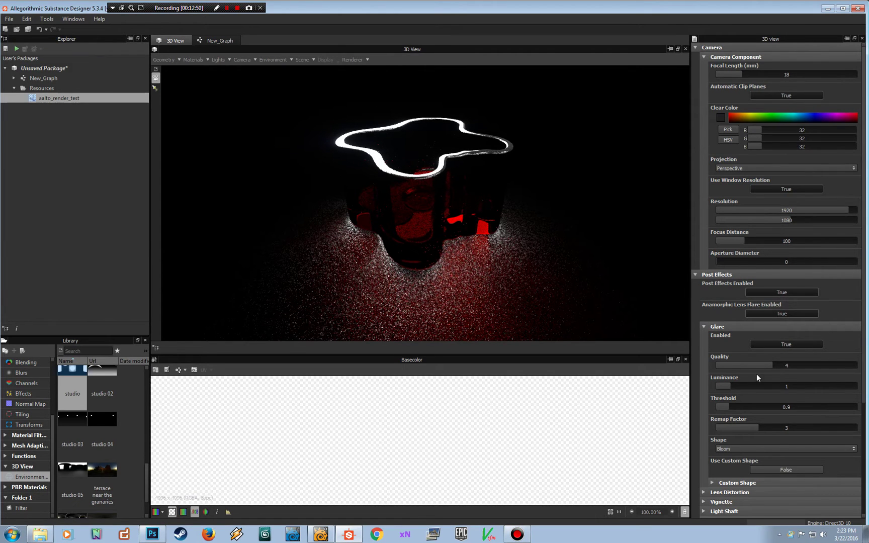
left_click_drag(782, 365, 788, 366)
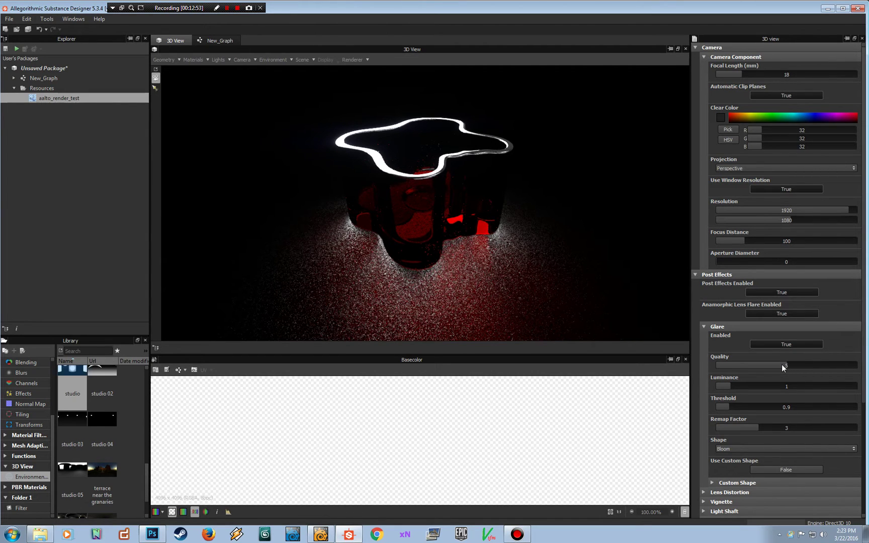
left_click_drag(735, 406, 760, 406)
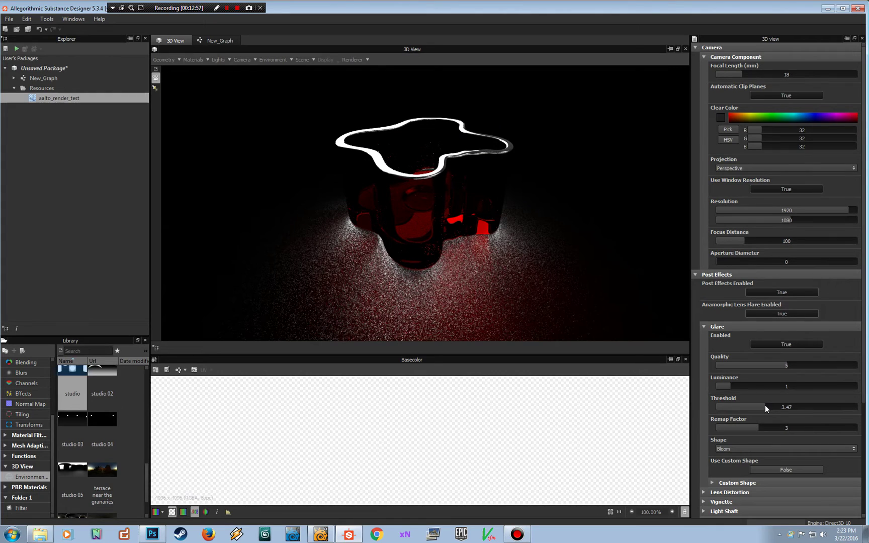
left_click_drag(764, 408, 731, 408)
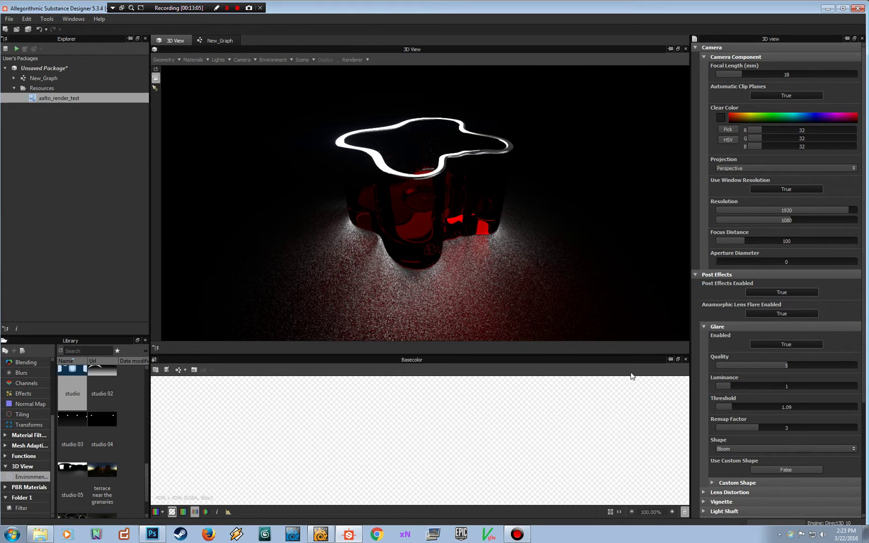
mouse_move(728, 407)
left_mouse_down()
mouse_move(713, 407)
mouse_move(733, 407)
left_mouse_up()
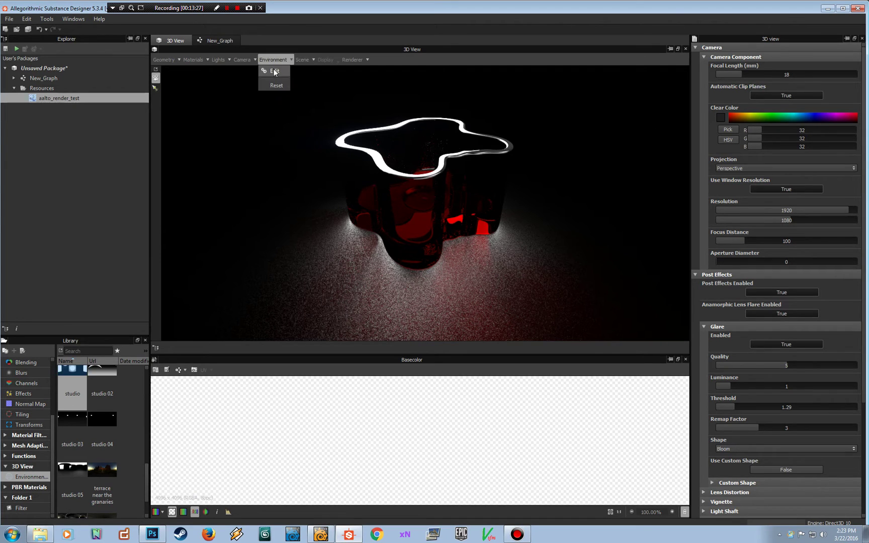
left_click(274, 70)
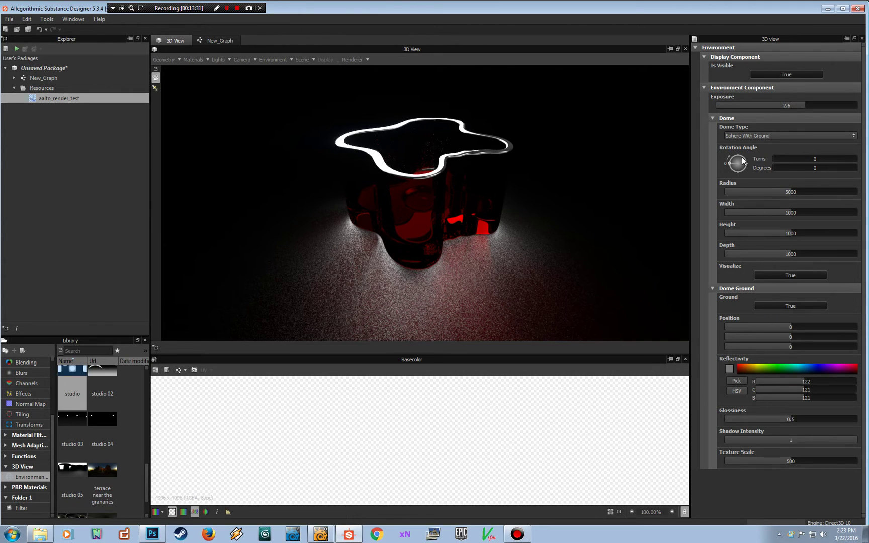
Rotate the Sphere With Ground dome to 295.99° and bring up the Dome Type list.
mouse_move(733, 163)
left_mouse_down()
mouse_move(739, 153)
mouse_move(730, 158)
mouse_move(733, 172)
mouse_move(736, 156)
mouse_move(748, 167)
mouse_move(734, 173)
left_mouse_up()
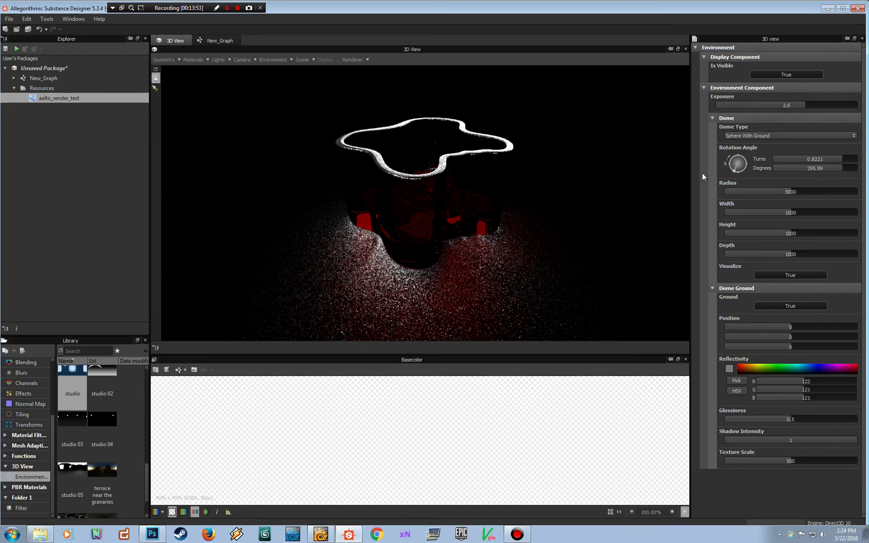
left_click_drag(148, 472, 145, 459)
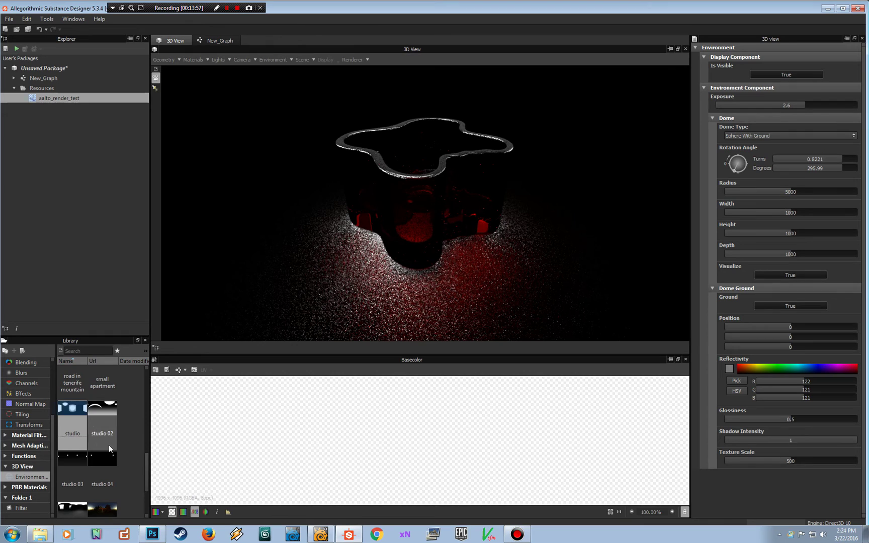
left_click_drag(144, 466, 145, 462)
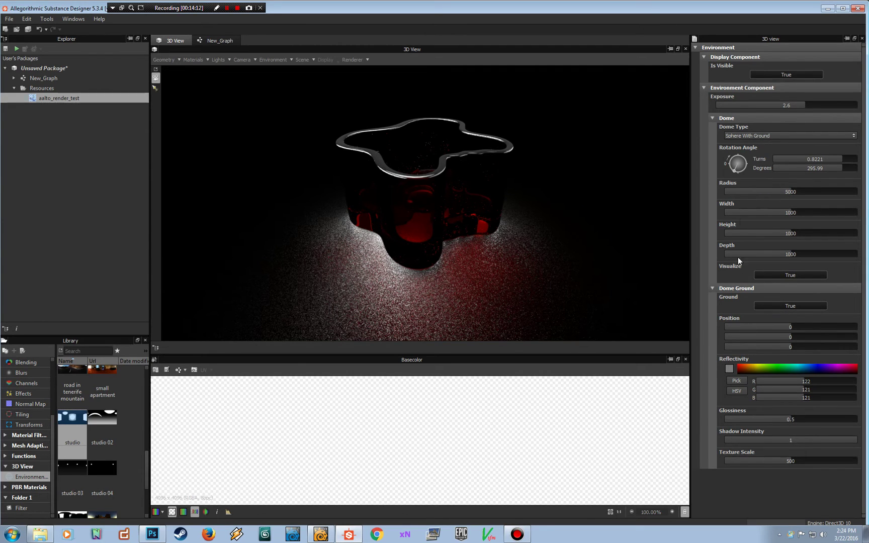
left_click(772, 134)
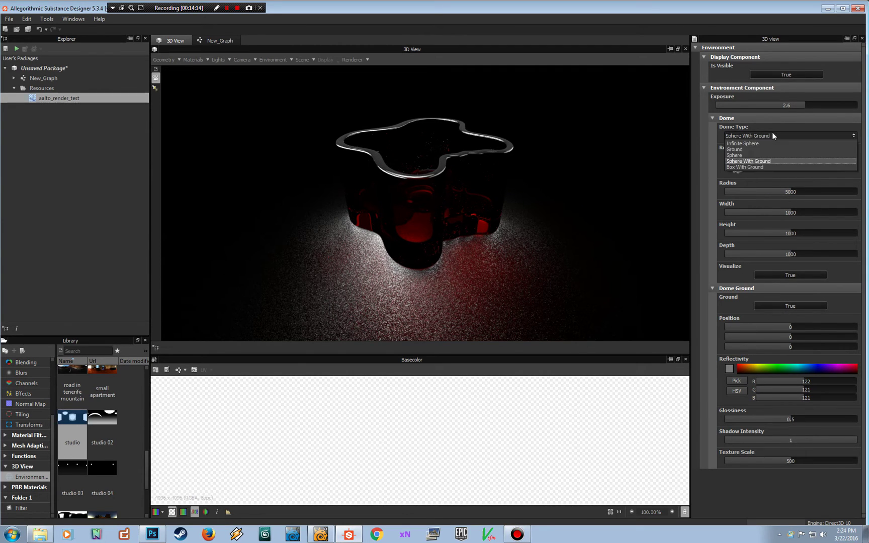
Try the Infinite Sphere, Ground and Sphere dome types, keeping Sphere.
left_click(771, 143)
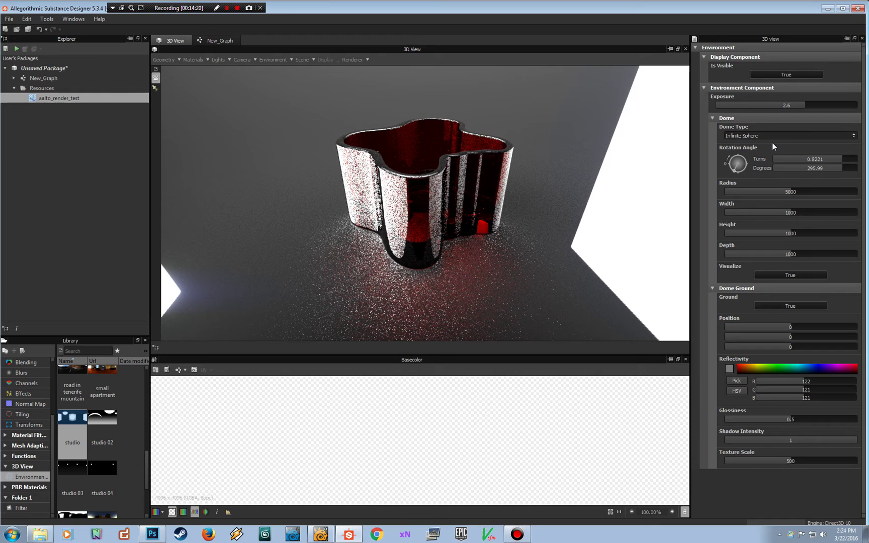
left_click(774, 135)
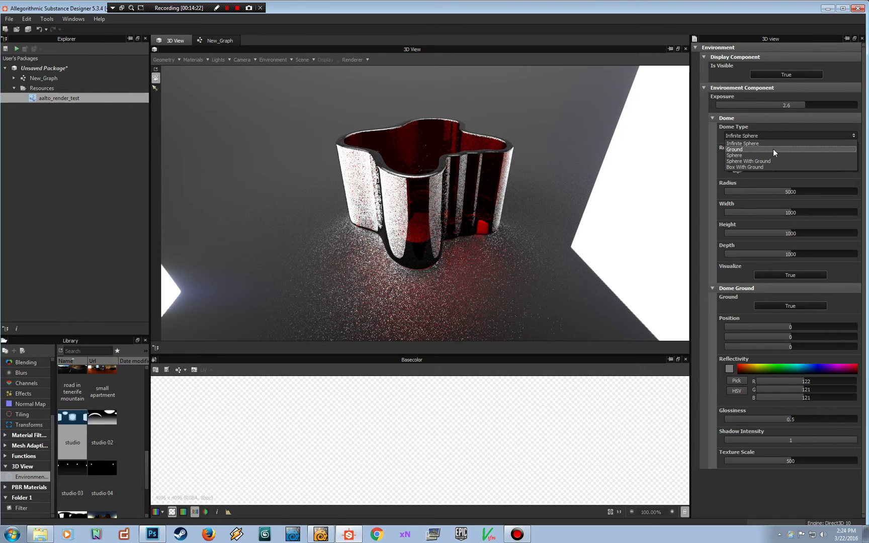
left_click(773, 149)
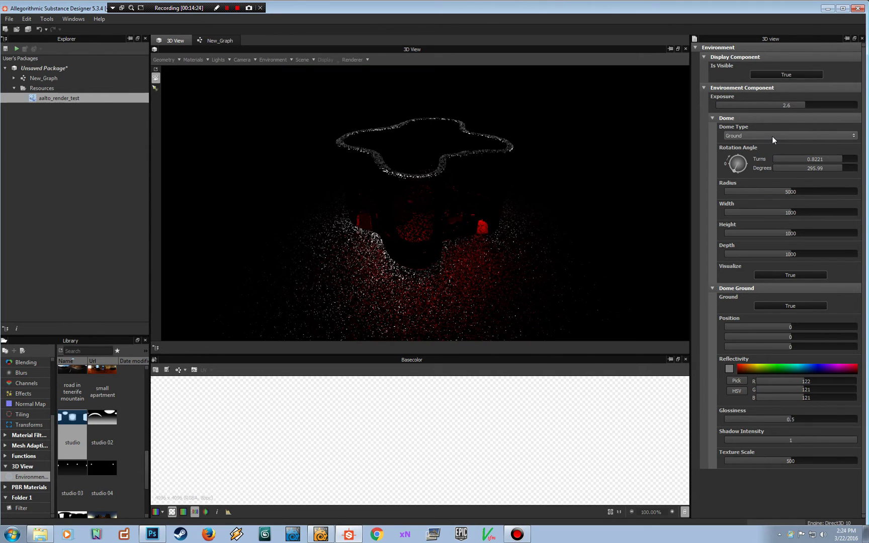
left_click(771, 136)
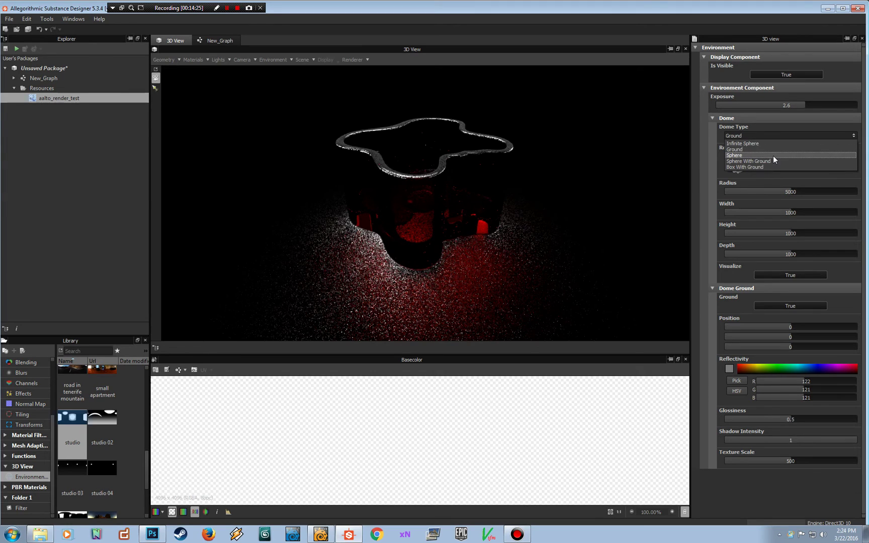
left_click(773, 155)
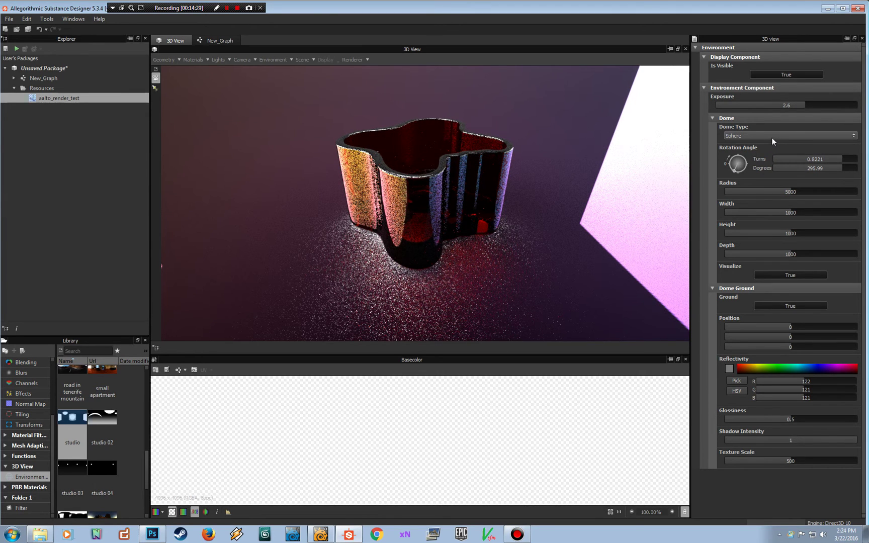
left_click(771, 137)
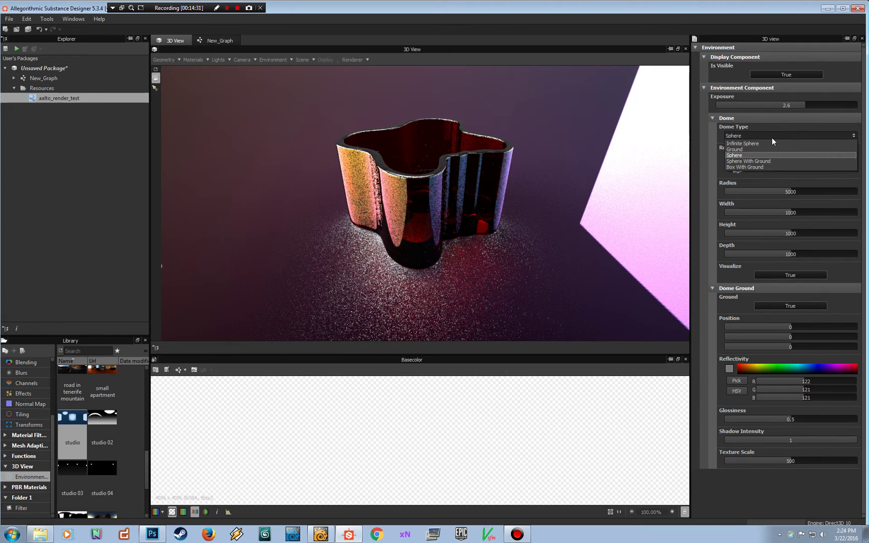
left_click(771, 137)
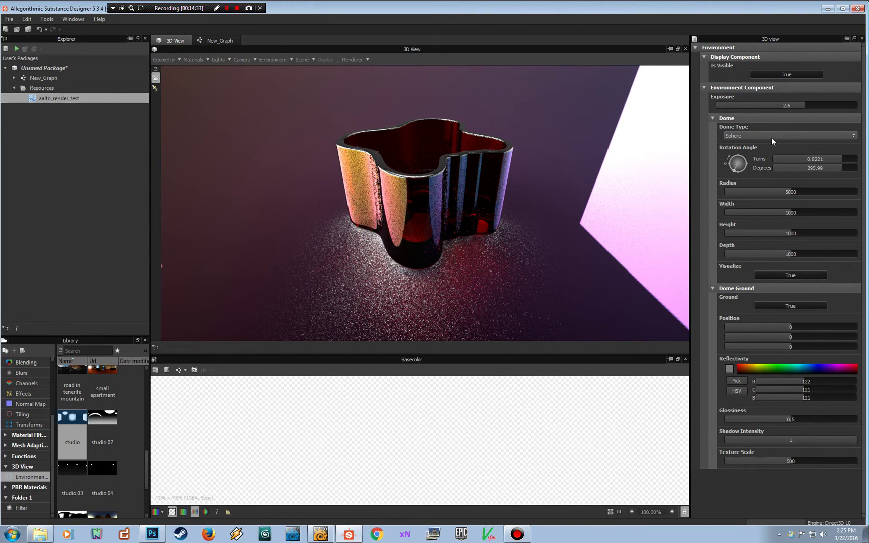
Rotate the Sphere dome to 119.98° while viewing the vase from lower down.
left_click_drag(754, 158, 749, 162)
left_click(749, 137)
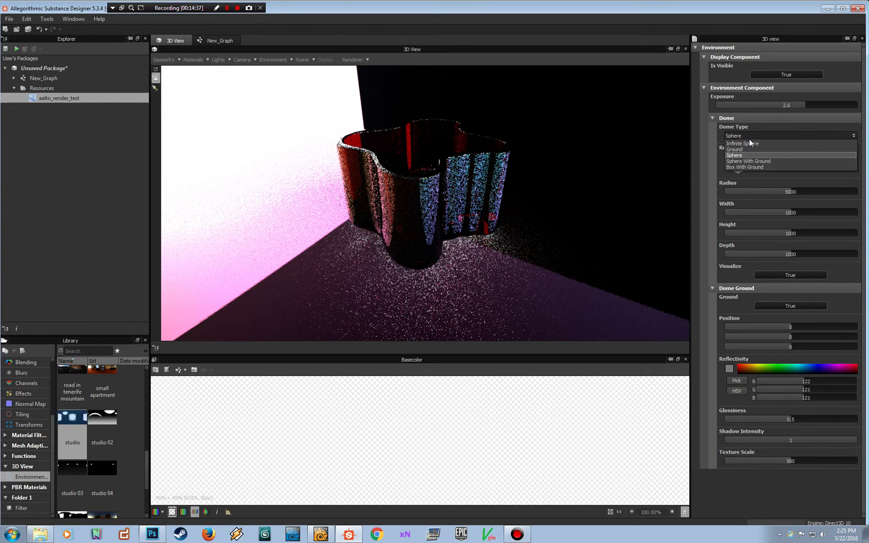
left_click(748, 139)
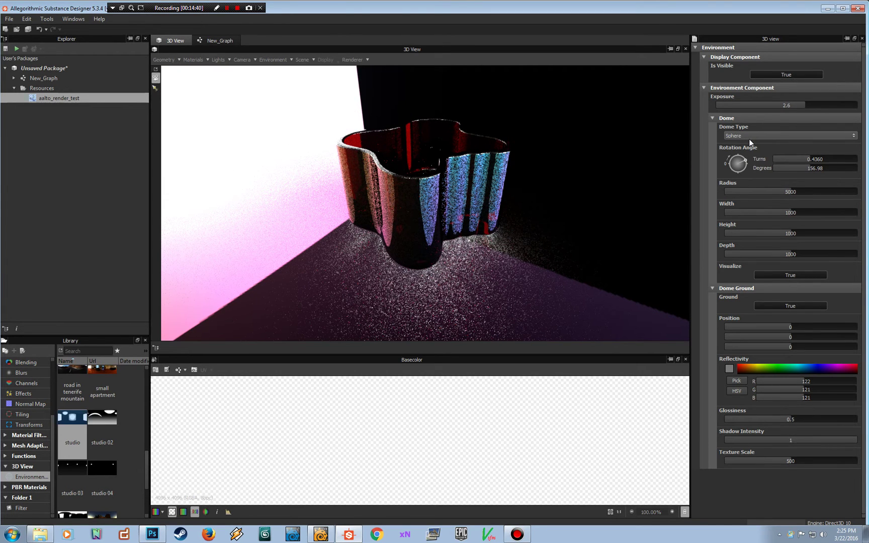
left_click(749, 139)
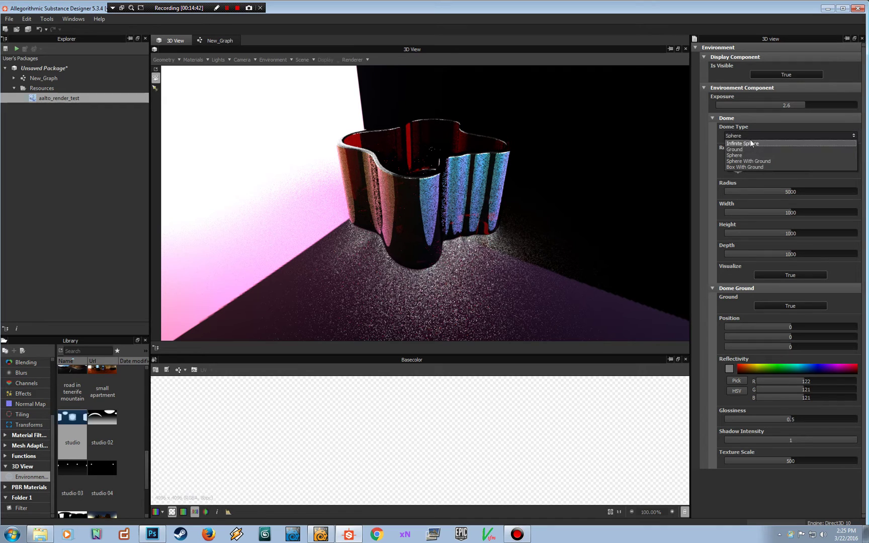
left_click(74, 420)
mouse_move(74, 418)
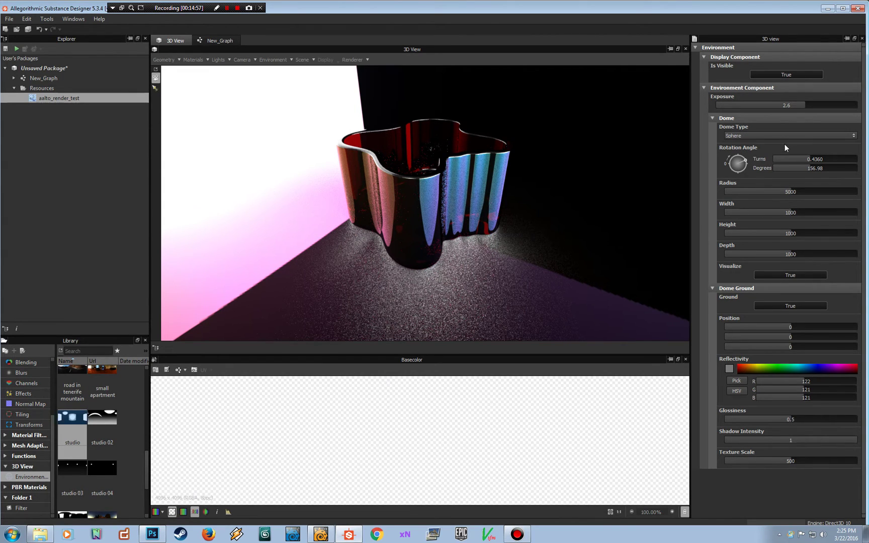
left_click_drag(746, 164, 732, 162)
left_click_drag(260, 153, 458, 150)
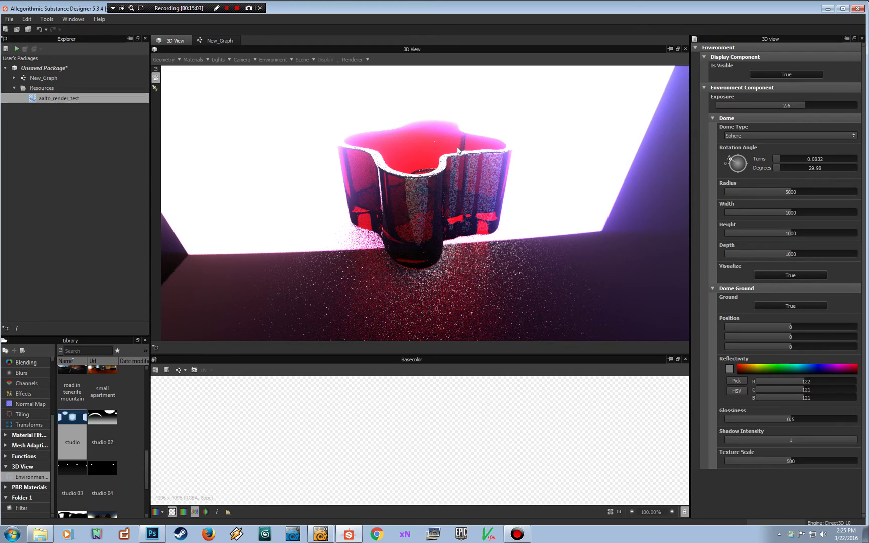
left_click_drag(741, 162, 695, 159)
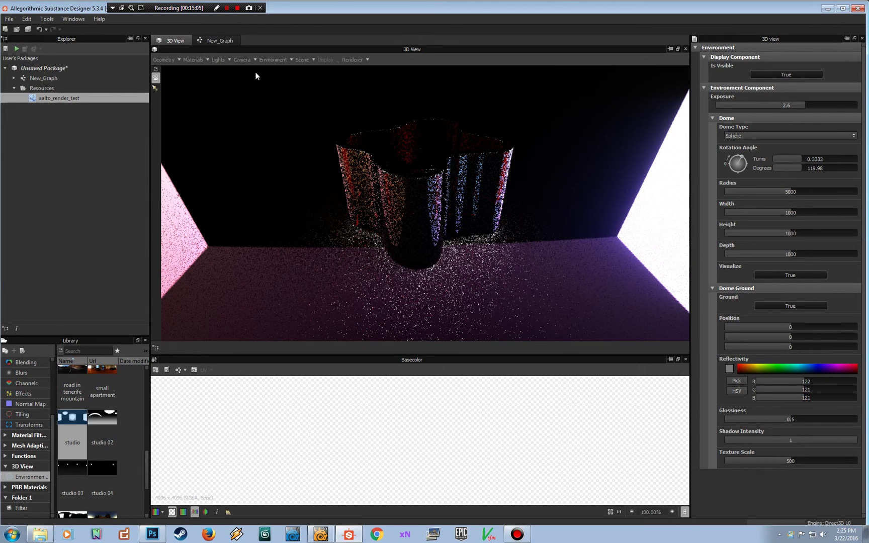
left_click(251, 59)
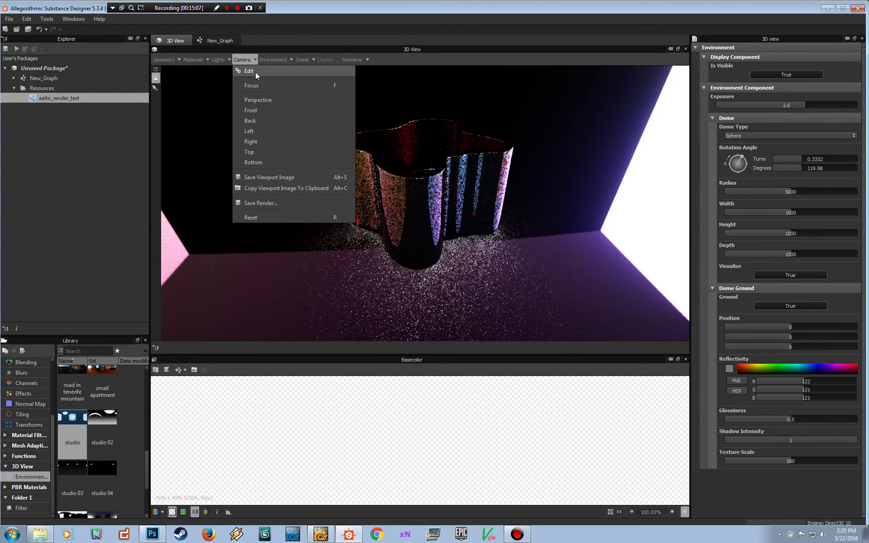
Toggle Post Effects and Anamorphic Lens Flare in the camera settings, leaving both False.
left_click(255, 71)
left_click(771, 293)
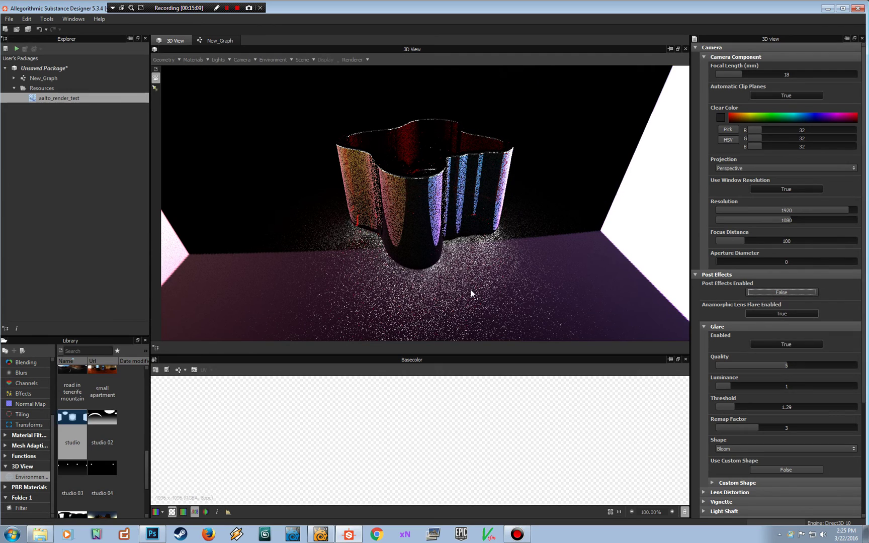
left_click(777, 311)
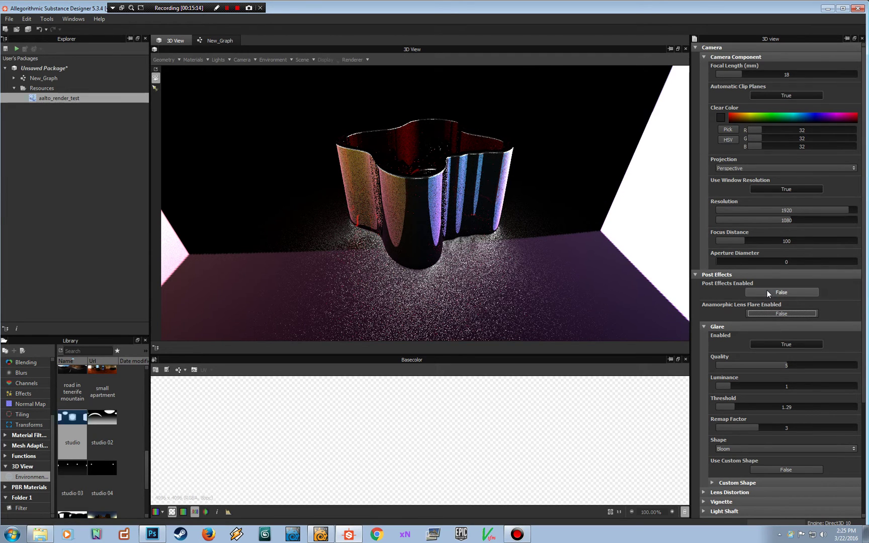
left_click(768, 290)
left_click(766, 311)
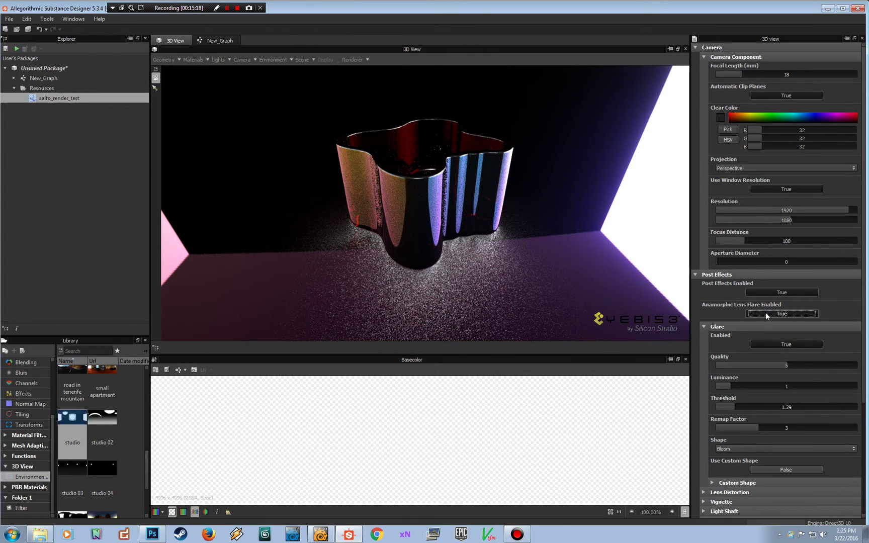
left_click(765, 312)
left_click(765, 293)
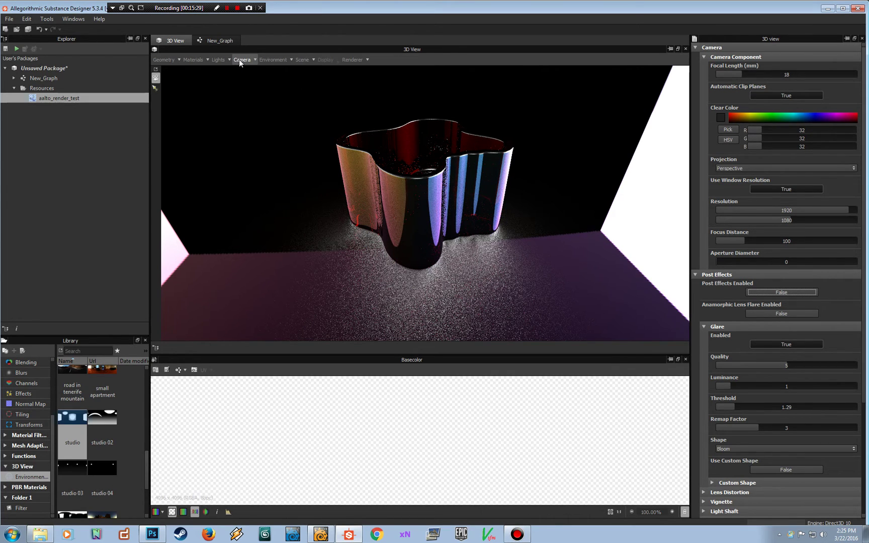
Switch the dome type to Sphere With Ground and toggle its ground off and back on.
left_click(273, 59)
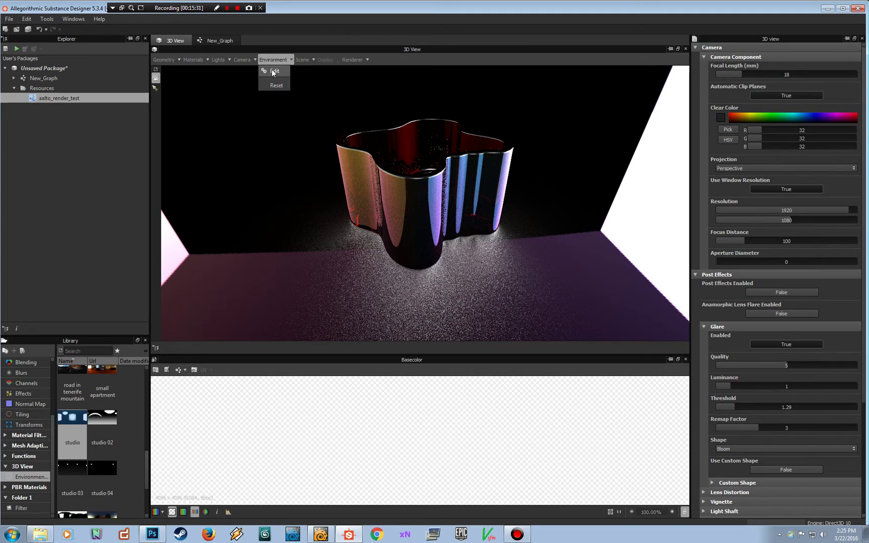
left_click(274, 74)
left_click(750, 135)
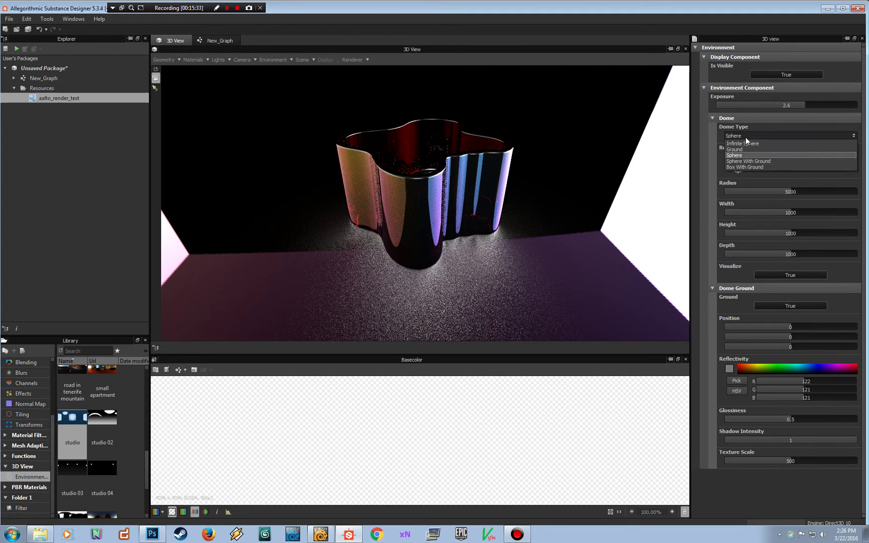
left_click(746, 167)
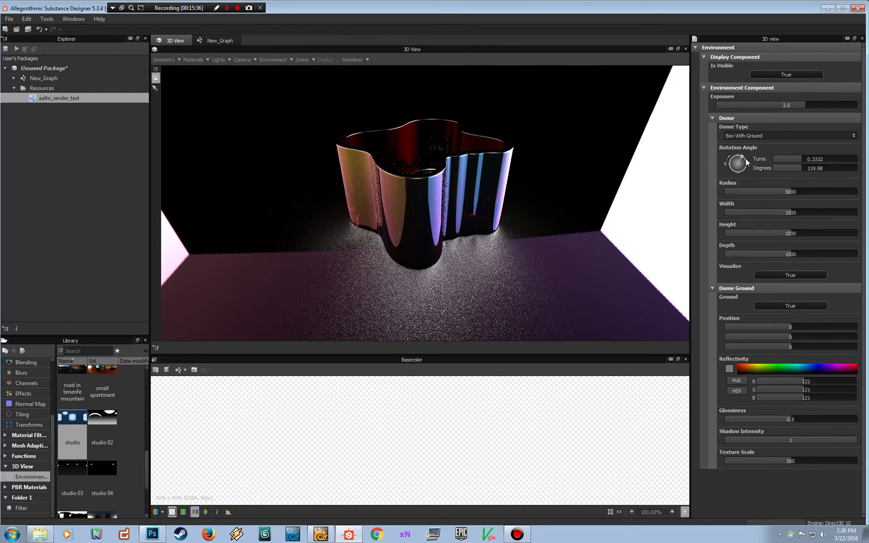
left_click(743, 157)
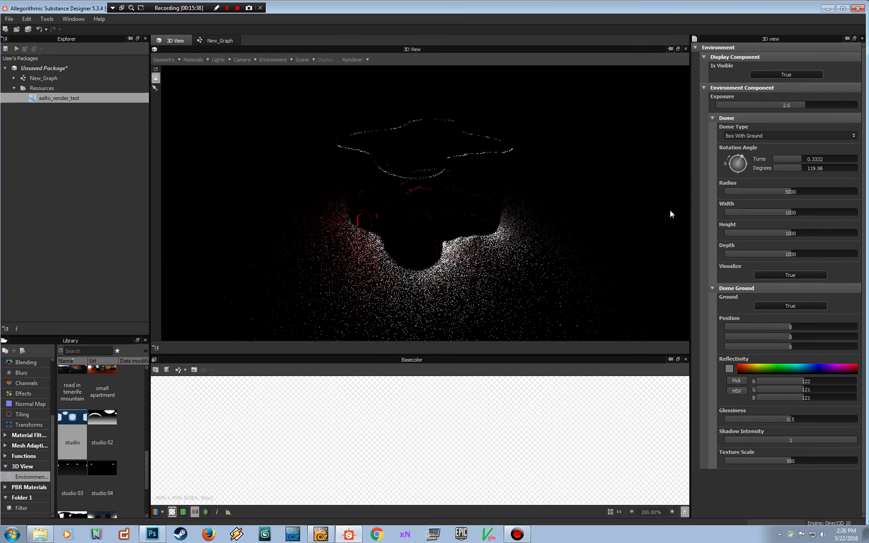
left_click(750, 135)
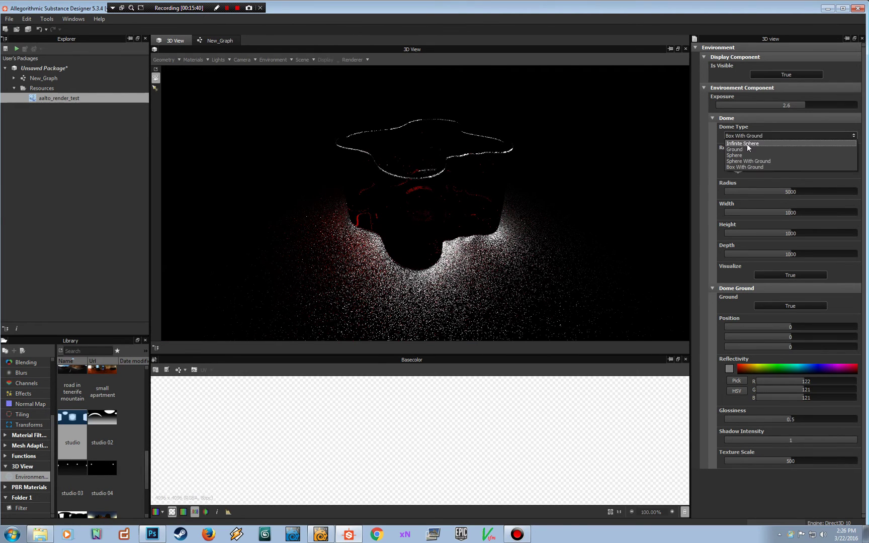
left_click(745, 161)
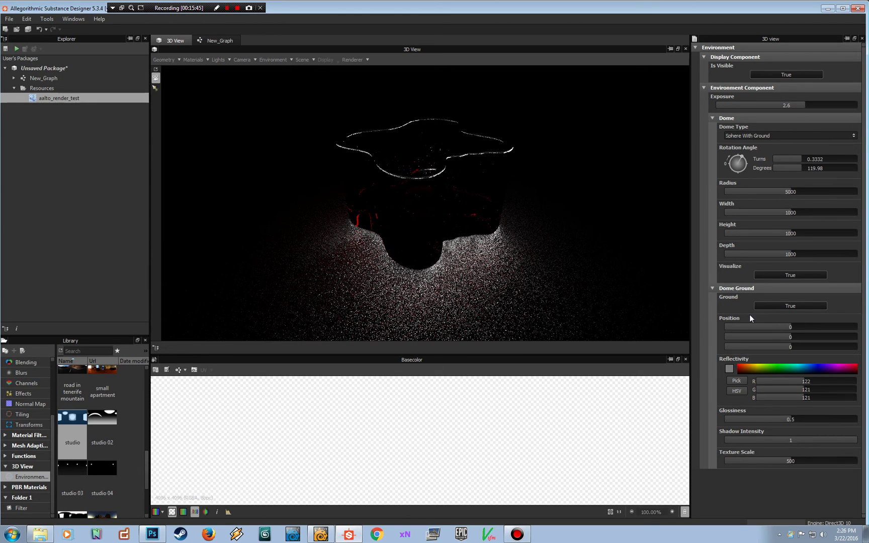
left_click(767, 307)
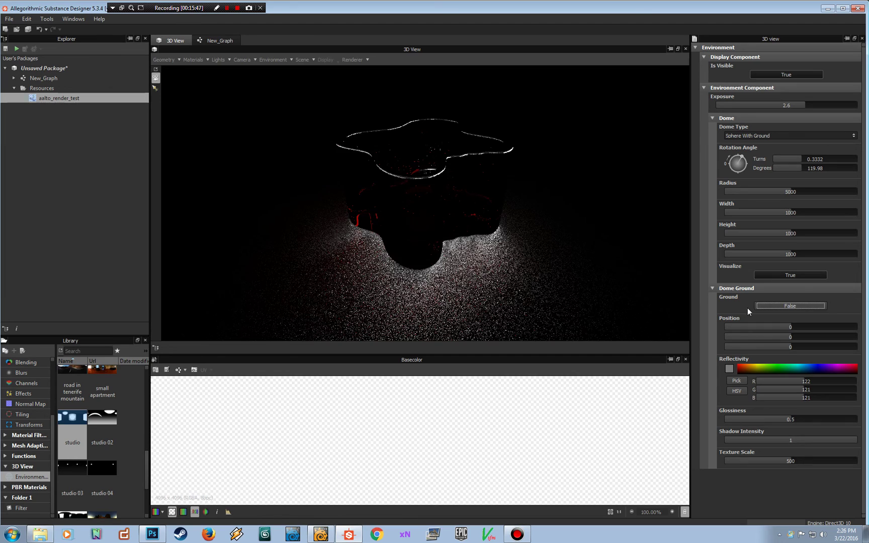
left_click(759, 307)
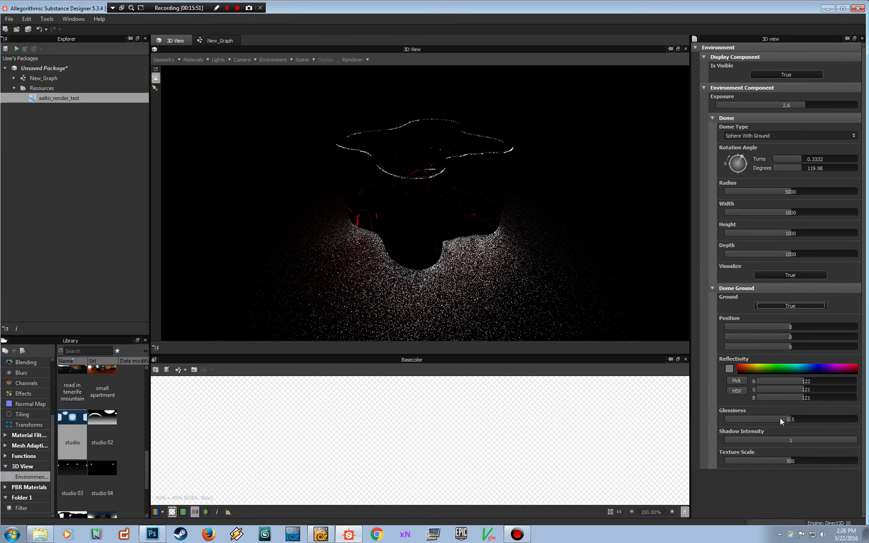
Lower the dome ground glossiness from 0.5 to 0.13.
left_click_drag(792, 417, 761, 417)
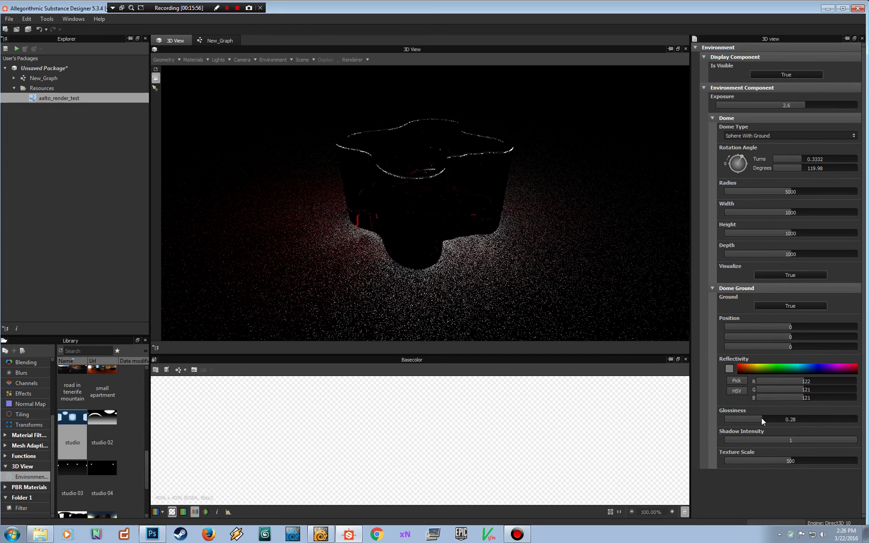
left_click_drag(760, 419, 717, 418)
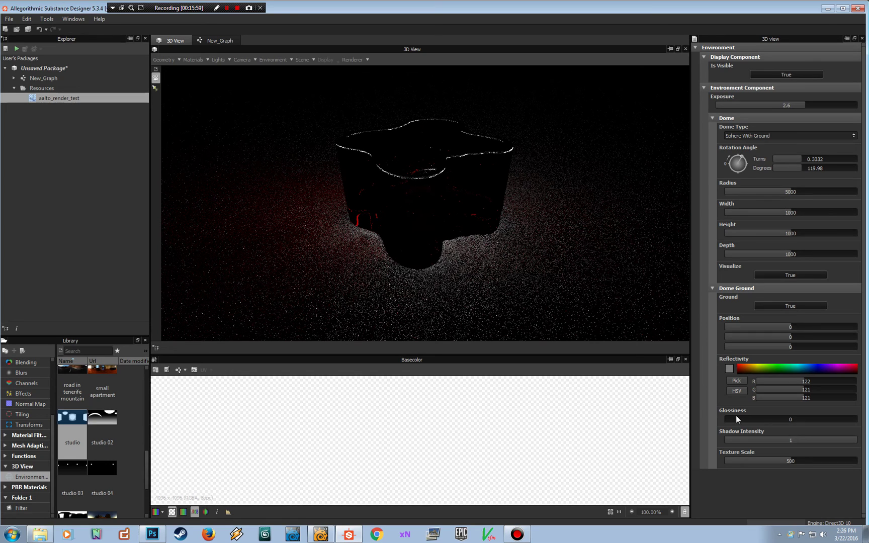
left_click_drag(727, 415, 742, 416)
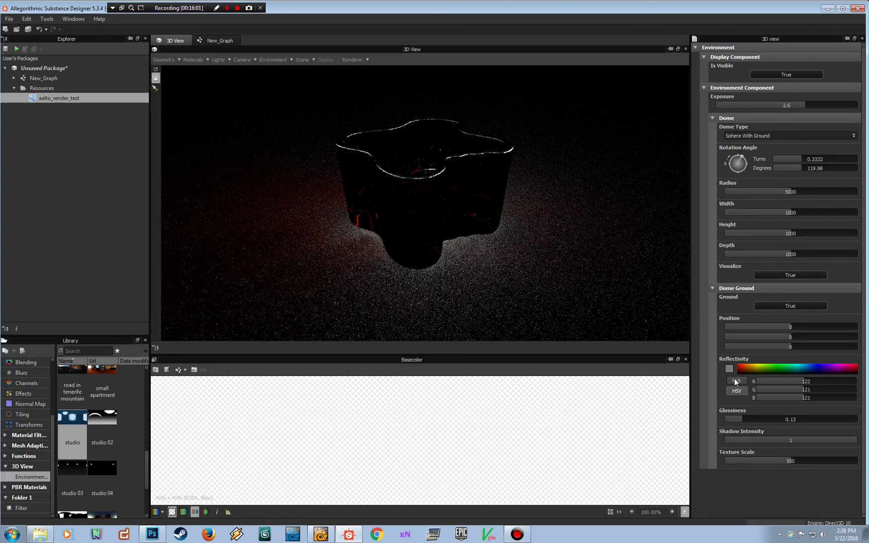
left_click(728, 369)
Try ground reflectivity greys in the colour editor, settling on mid grey 152.
left_click_drag(646, 372, 609, 350)
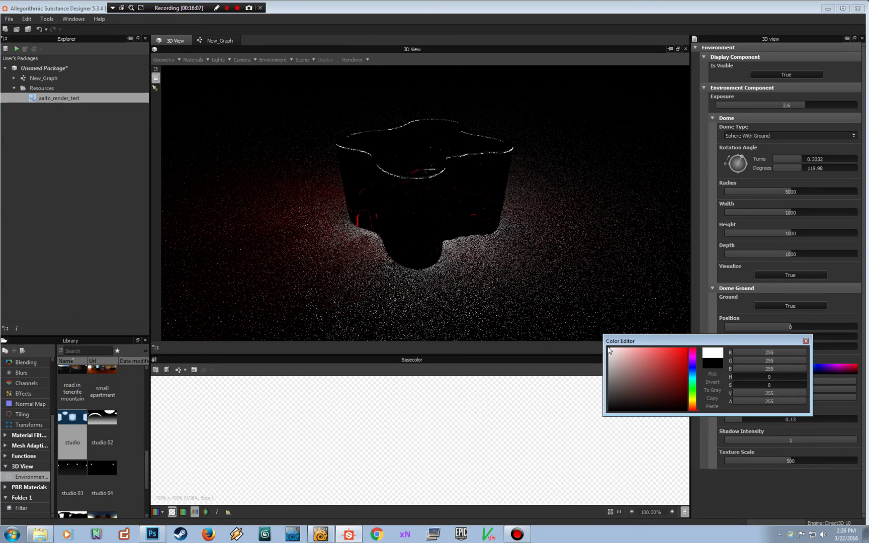
left_click(610, 355)
left_click_drag(609, 355, 608, 411)
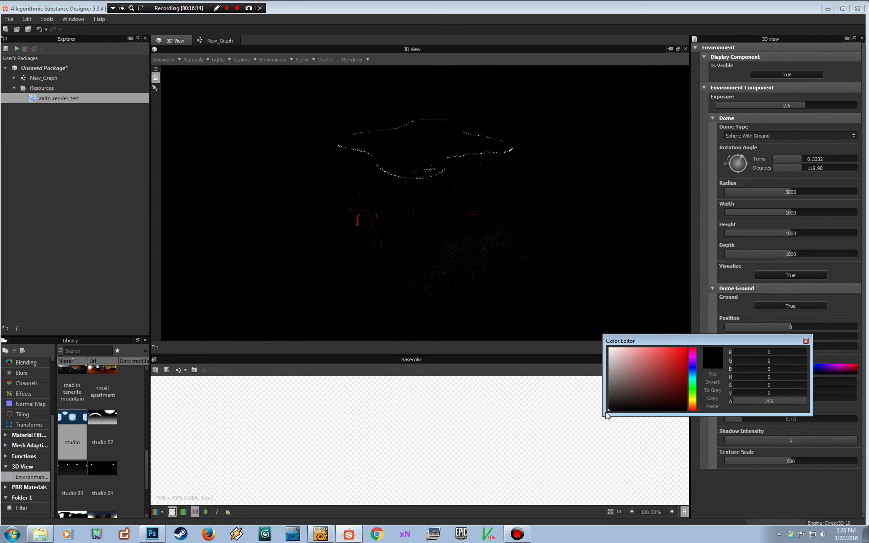
left_click(608, 373)
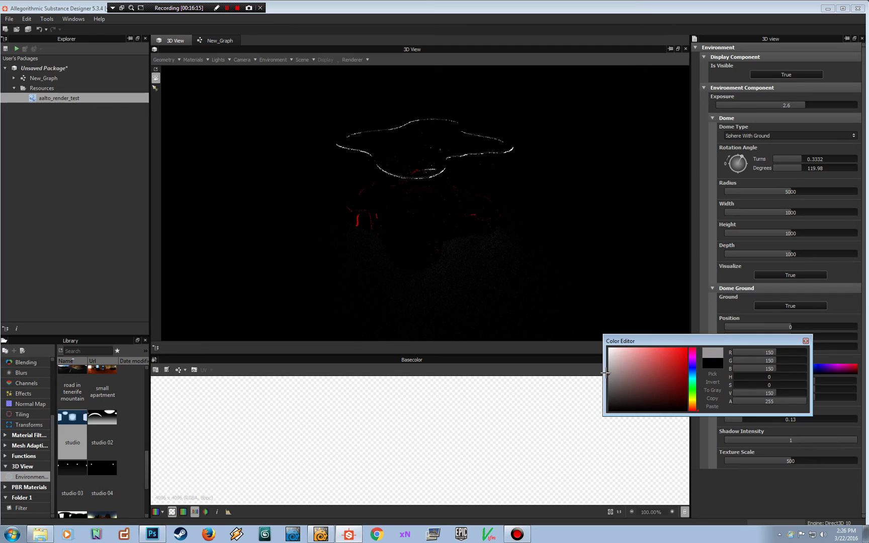
left_click(804, 341)
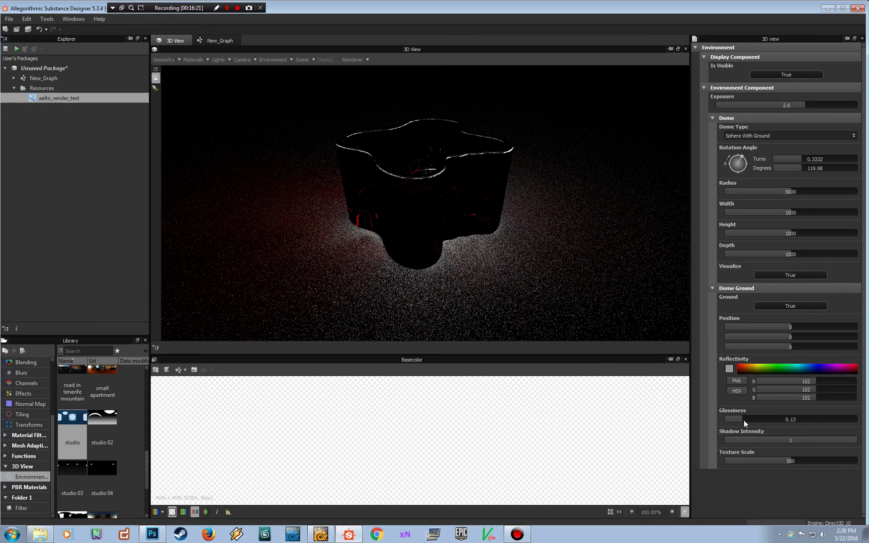
Set ground glossiness to 0.4 and rotate the dome lighting to 6.97°.
left_click_drag(821, 421, 863, 425)
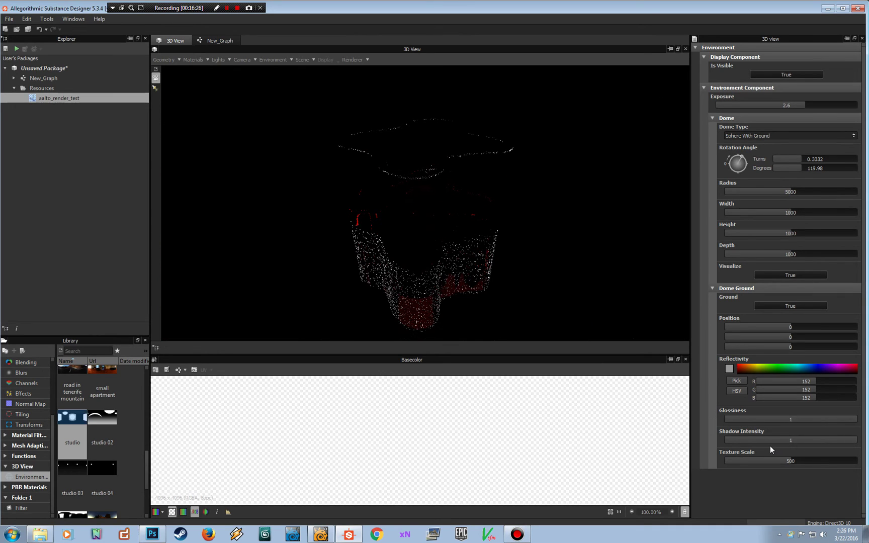
left_click_drag(811, 416, 679, 421)
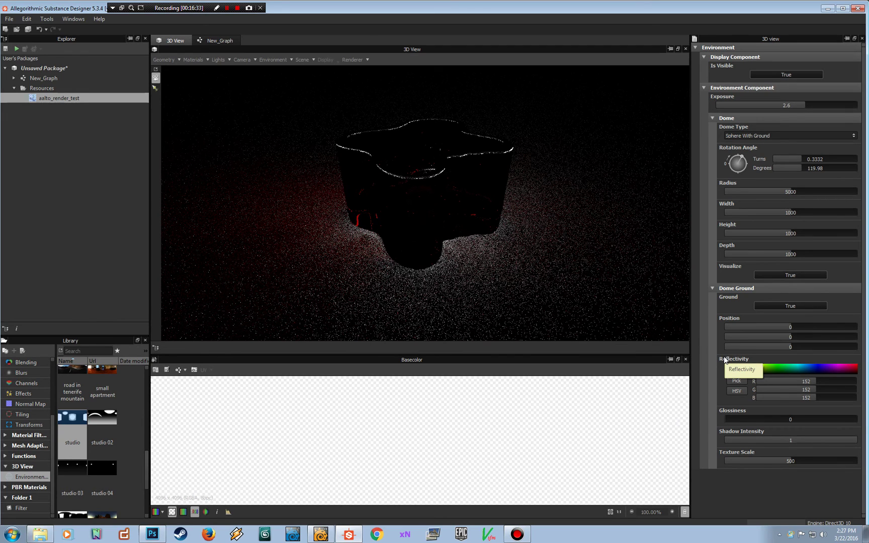
left_click_drag(740, 157, 732, 166)
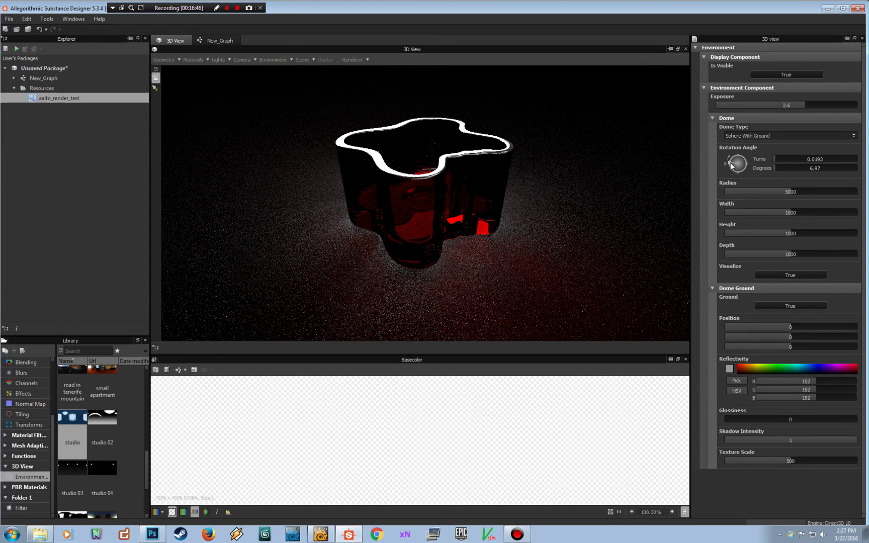
left_click(752, 418)
left_click_drag(753, 418, 776, 418)
Darken the ground reflectivity colour to grey 84.
left_click(728, 369)
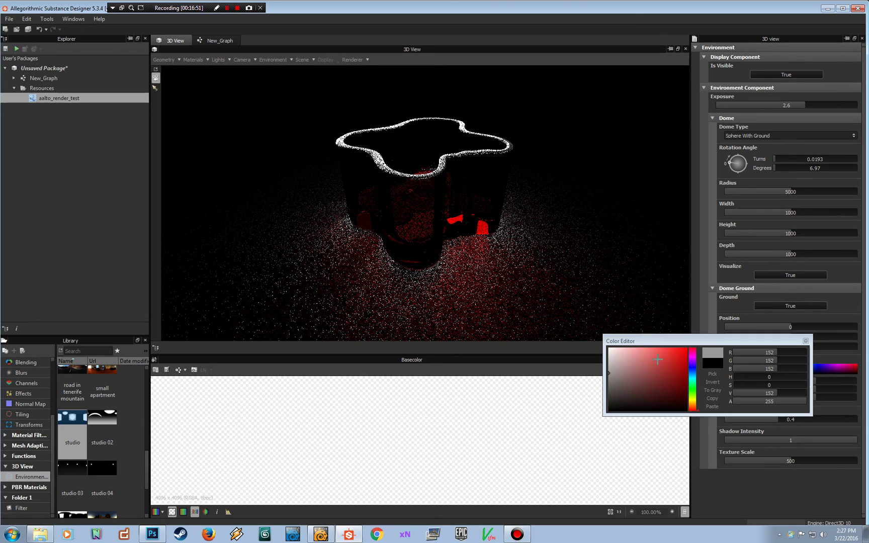
left_click(609, 384)
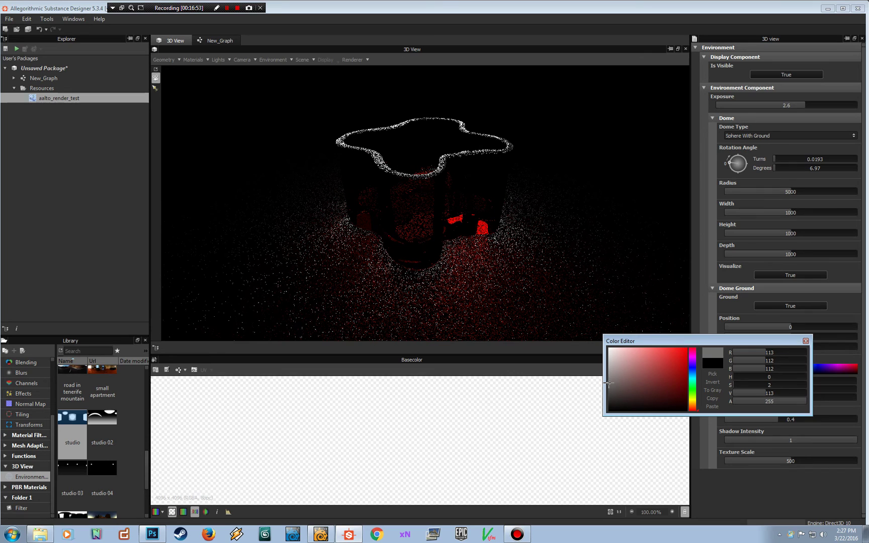
left_click(608, 389)
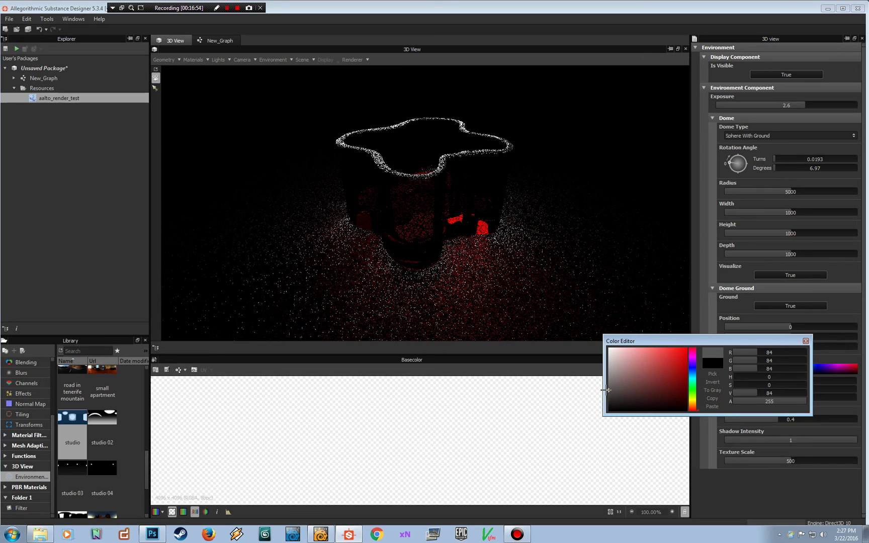
left_click(805, 341)
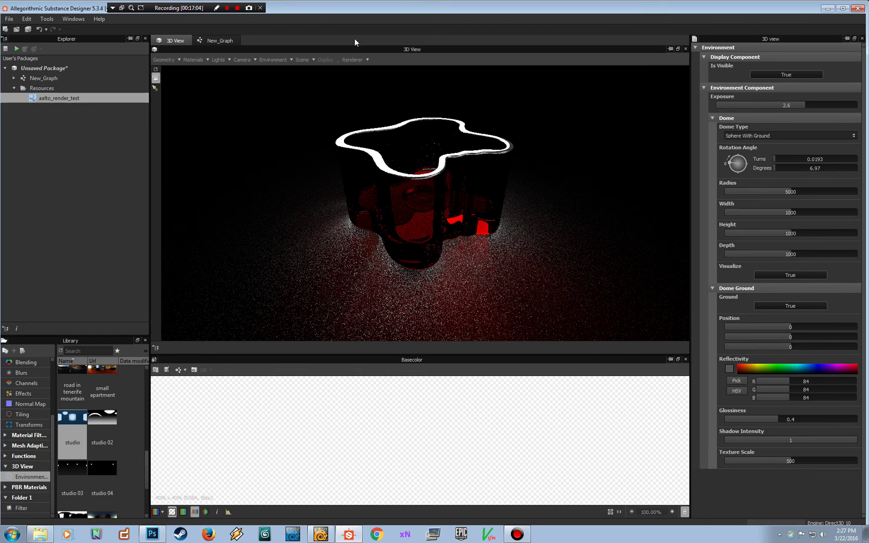
left_click(197, 59)
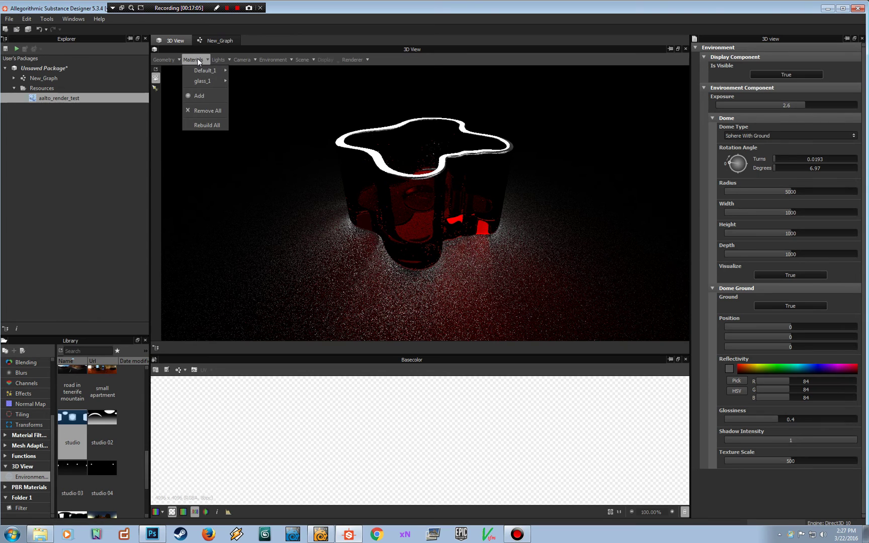
Turn on Multi Sample Multi Mode with Quality 6 and Downsample Filter 0, then compare against the Photoshop reference.
left_click(247, 81)
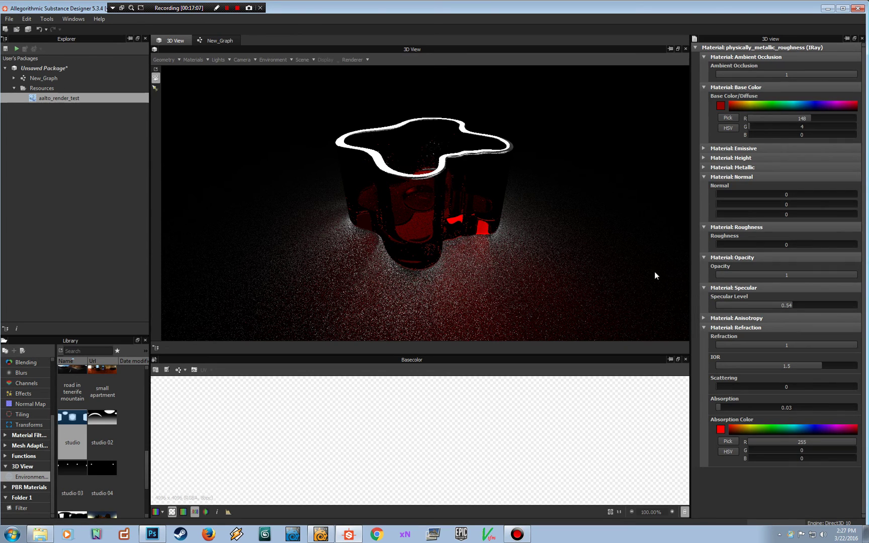
left_click(239, 59)
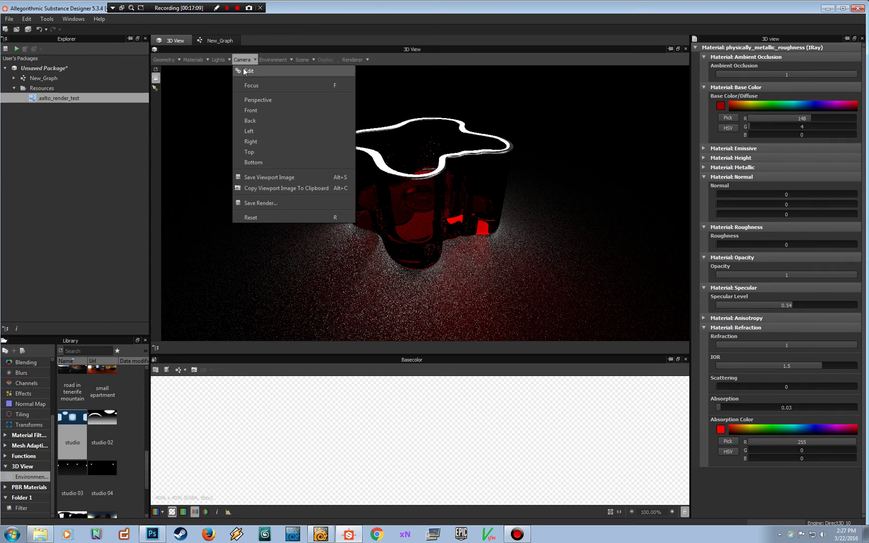
left_click(276, 78)
scroll(702, 468, "down", 3)
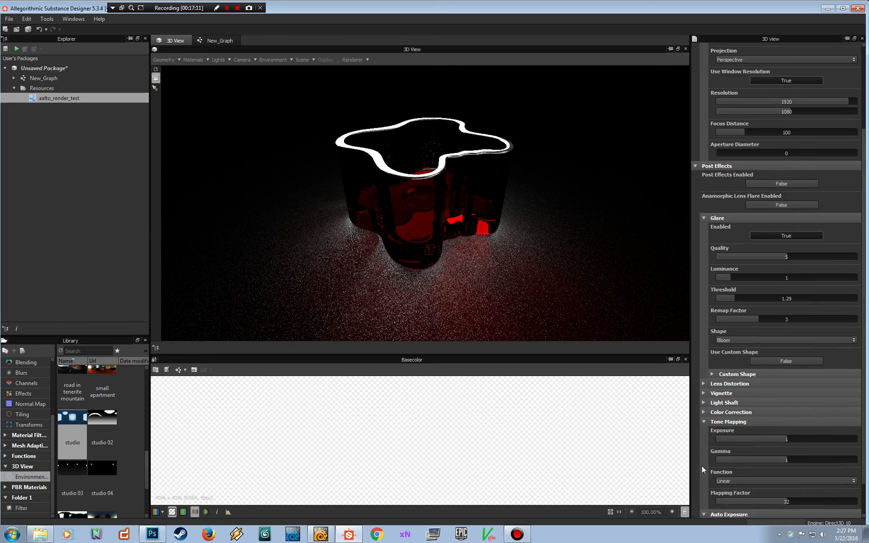
left_click(704, 513)
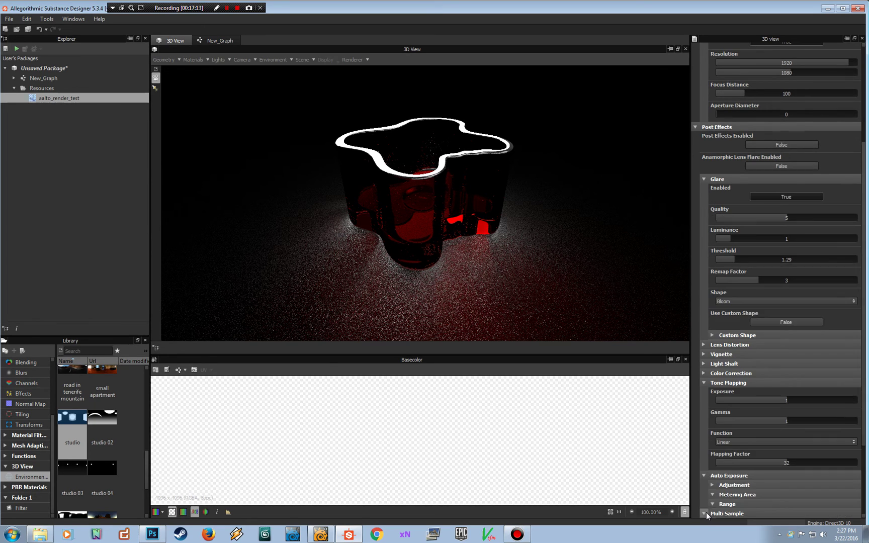
scroll(723, 503, "down", 2)
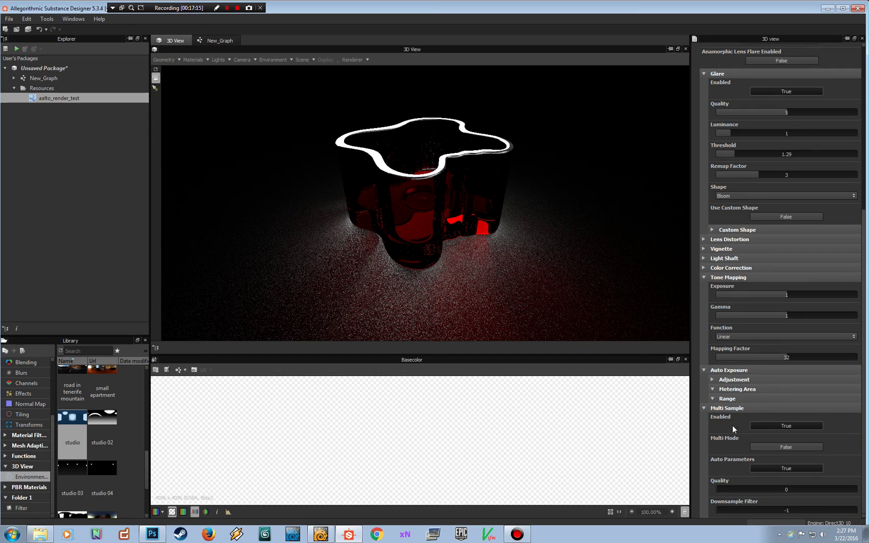
left_click(765, 443)
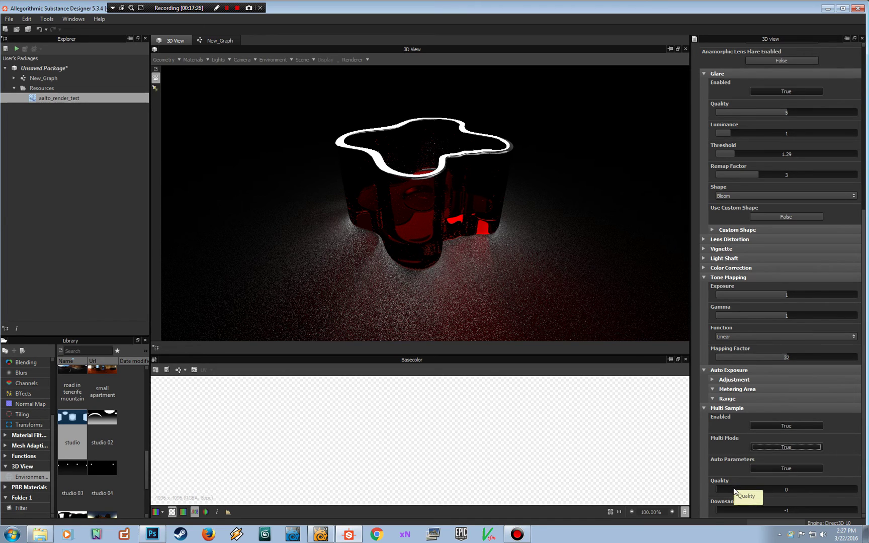
left_click_drag(736, 489, 745, 490)
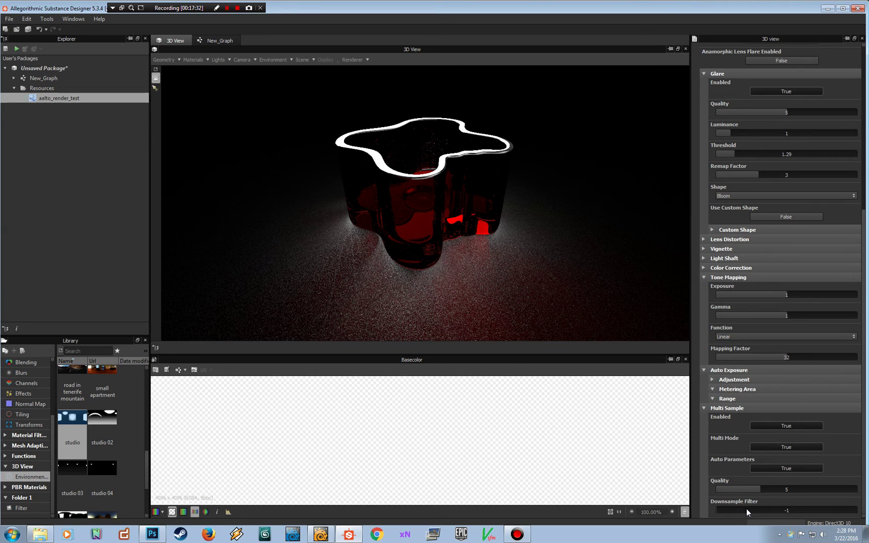
left_click_drag(749, 510, 789, 514)
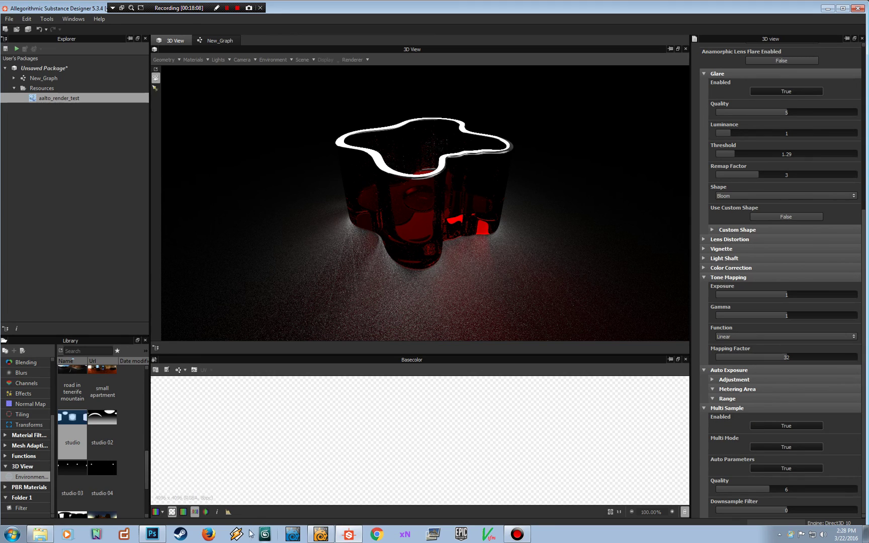
left_click(154, 536)
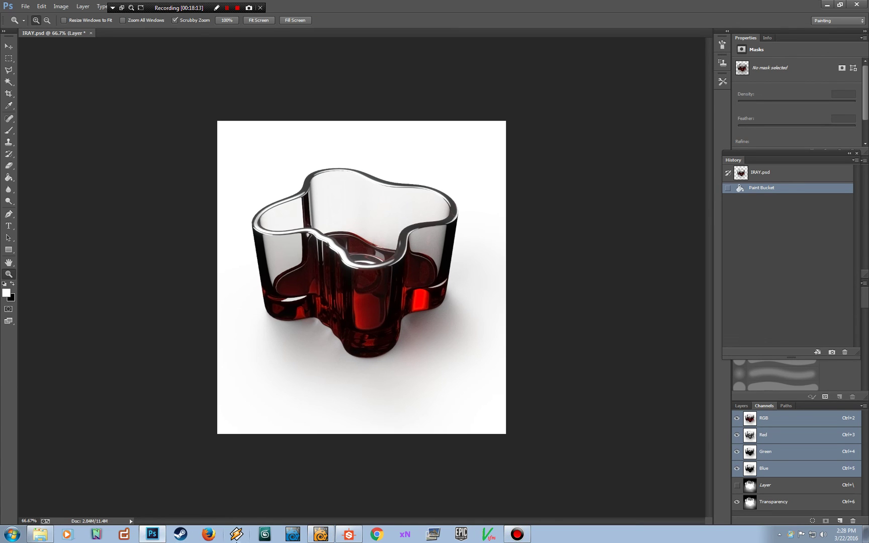
left_click(349, 534)
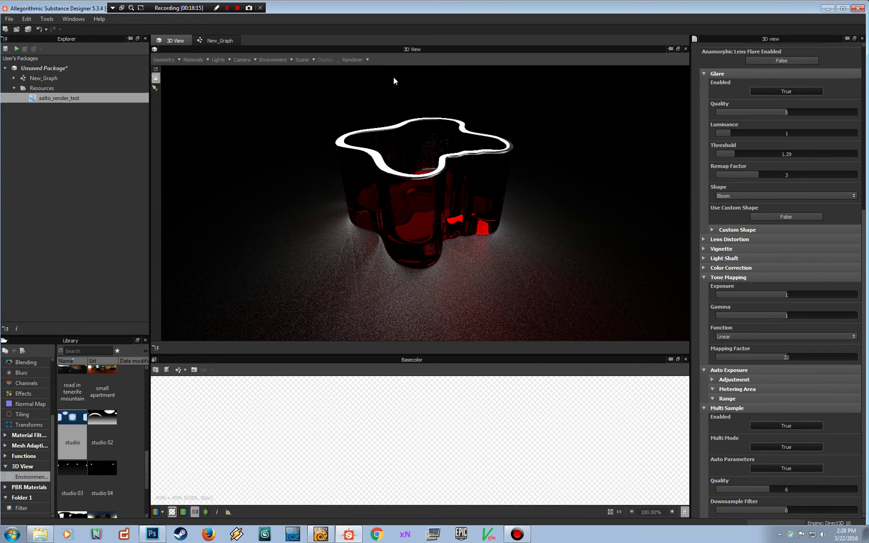
Raise the camera focal length to 76.85 mm, then orbit and pan onto the vase's rim and round base.
left_click(241, 60)
left_click(731, 100)
scroll(731, 99, "up", 3)
scroll(740, 107, "up", 3)
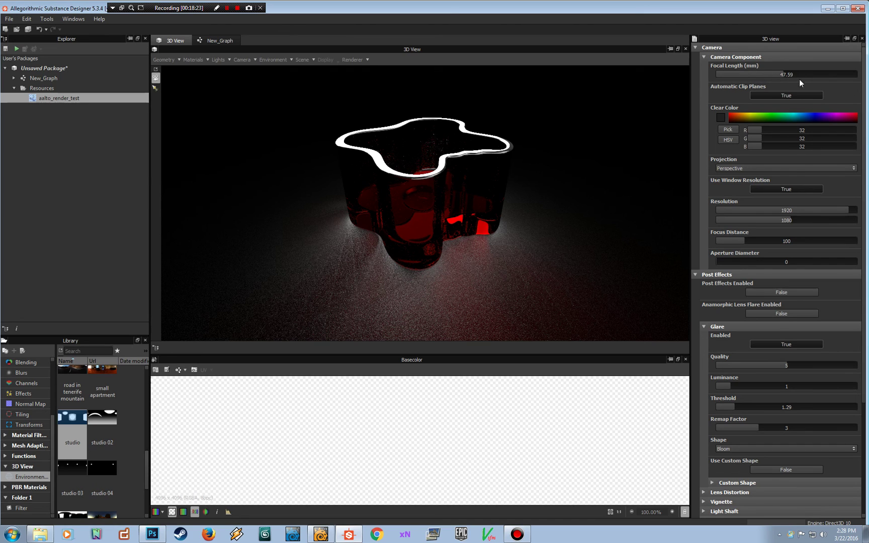
left_click_drag(794, 77, 795, 75)
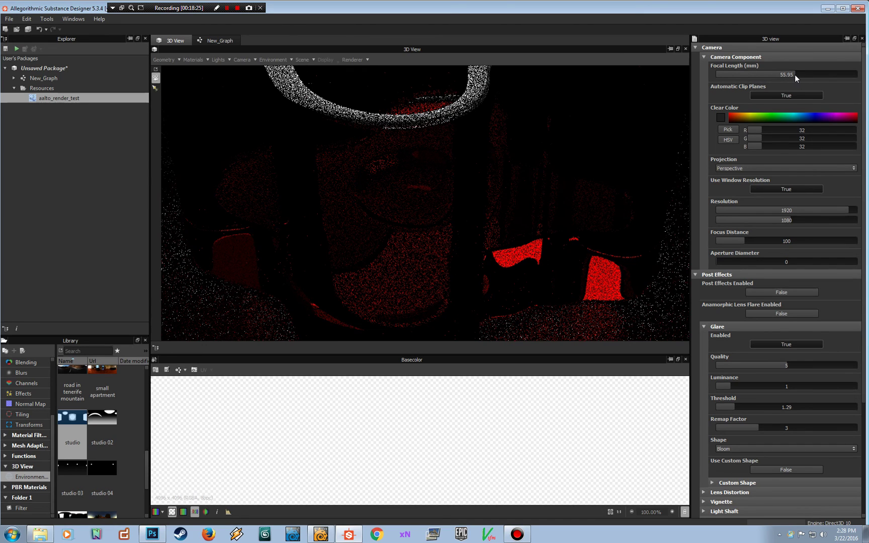
scroll(570, 209, "up", 5)
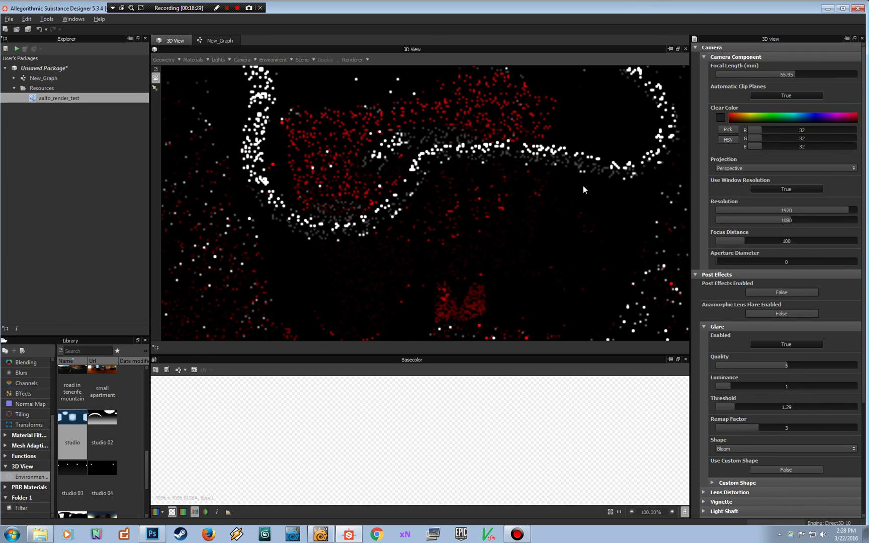
scroll(578, 194, "up", 5)
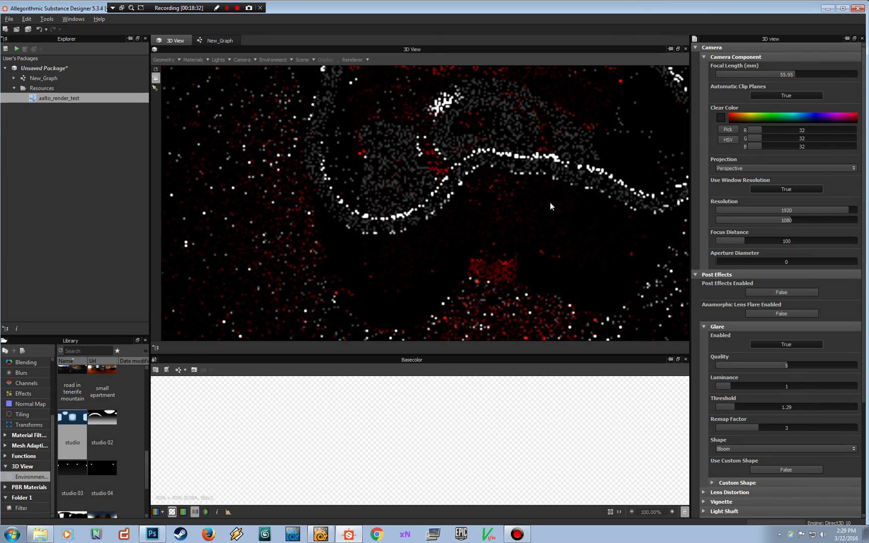
scroll(562, 199, "up", 5)
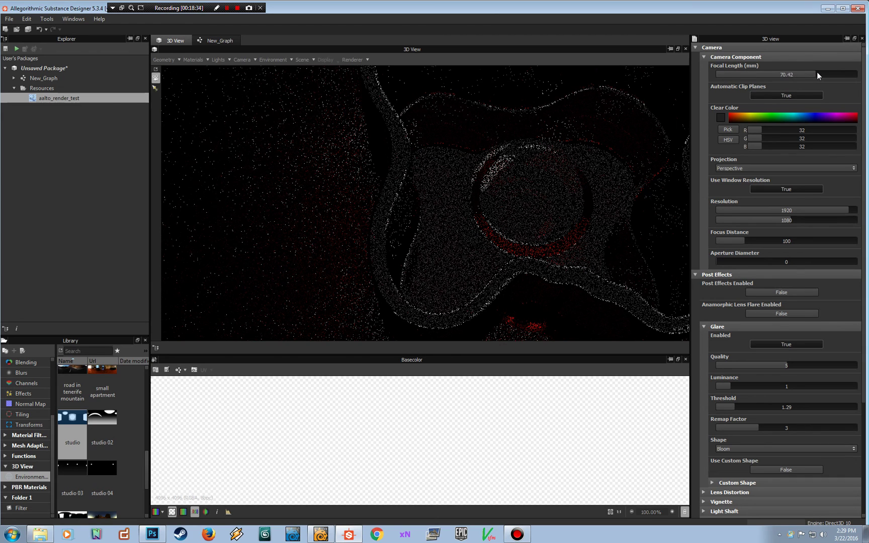
left_click_drag(816, 72, 825, 72)
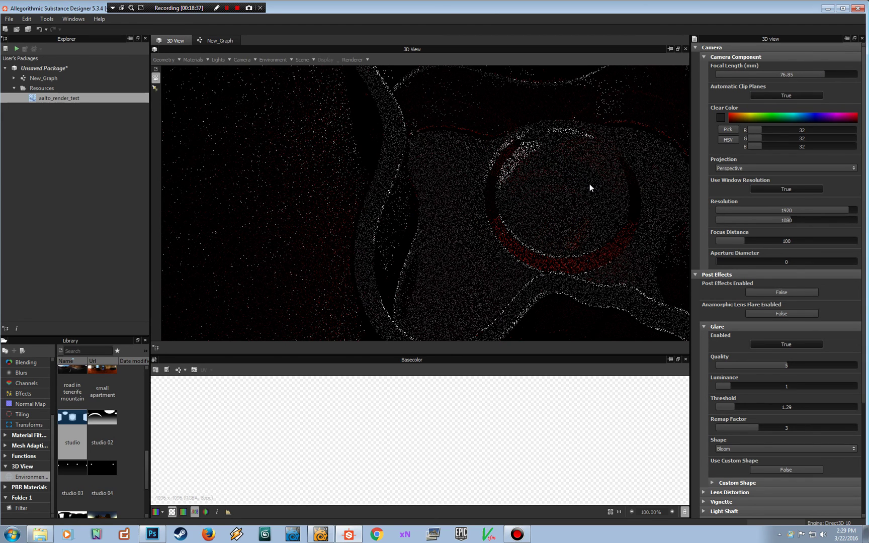
left_click_drag(592, 192, 569, 183)
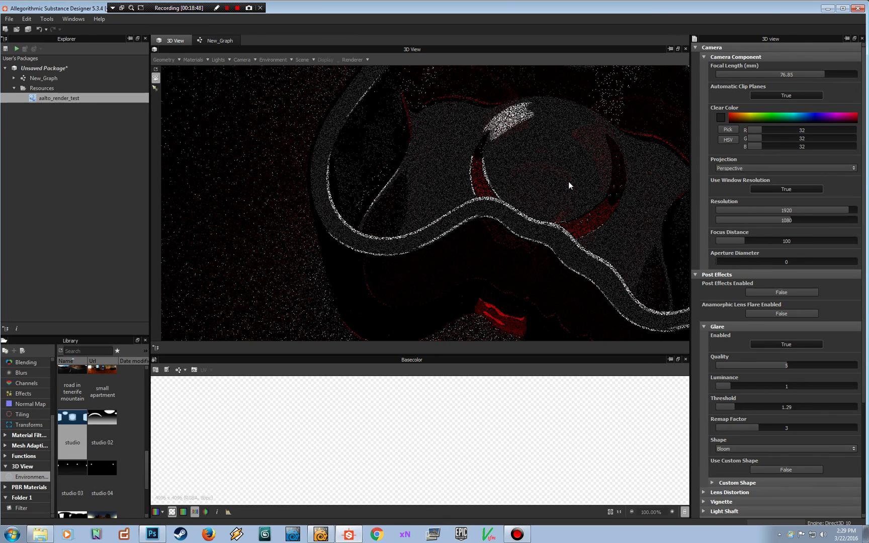
left_click_drag(563, 167, 541, 174, "alt")
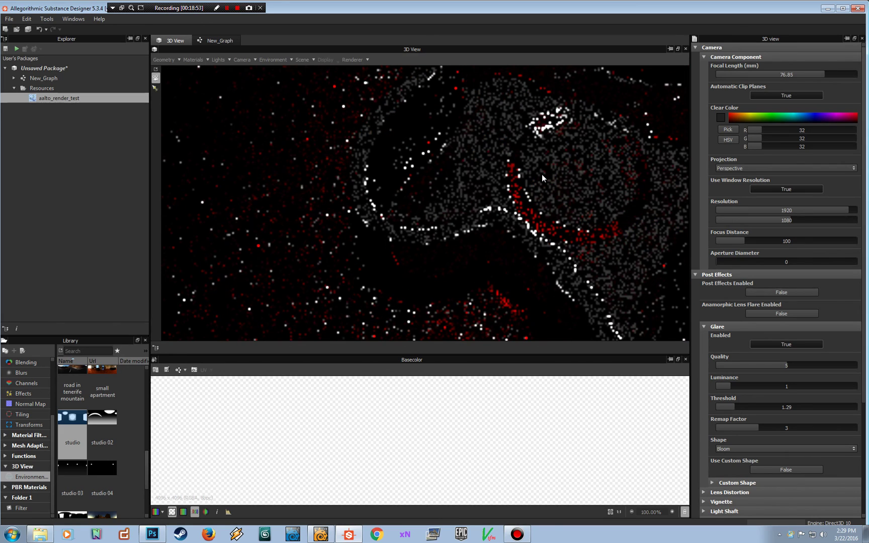